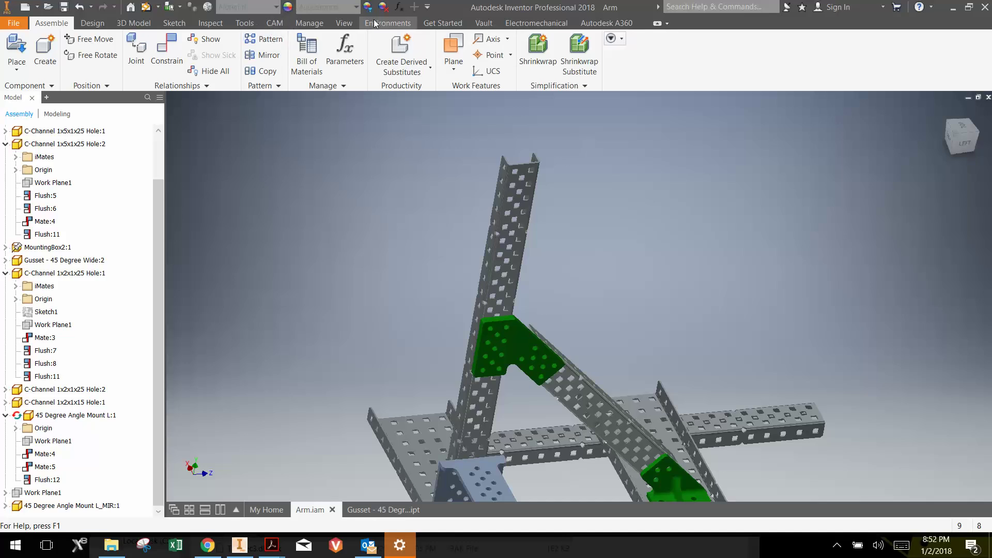
- Switch to the Gusset - 45 Degree Wide part and orbit it slightly for a better view
{"action": "left_click", "coordinate": [389, 509]}
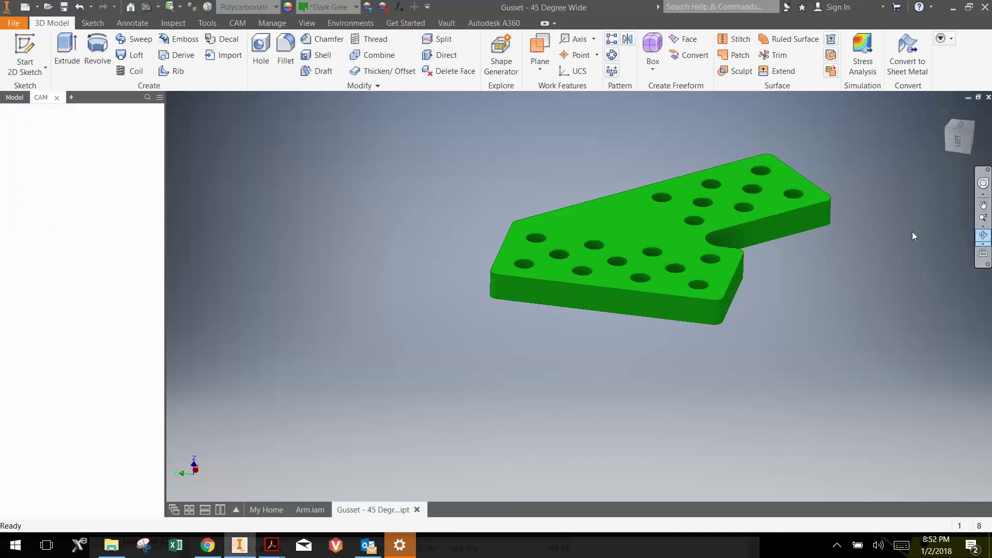
{"action": "left_click", "coordinate": [983, 235]}
{"action": "left_click_drag", "start_coordinate": [640, 230], "coordinate": [639, 247]}
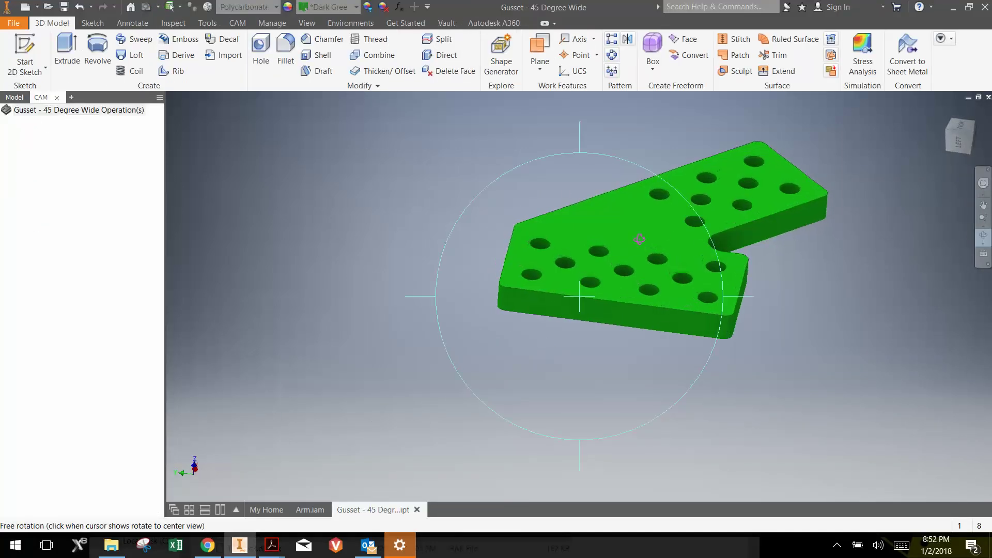
{"action": "right_click", "coordinate": [643, 239]}
{"action": "left_click", "coordinate": [671, 238]}
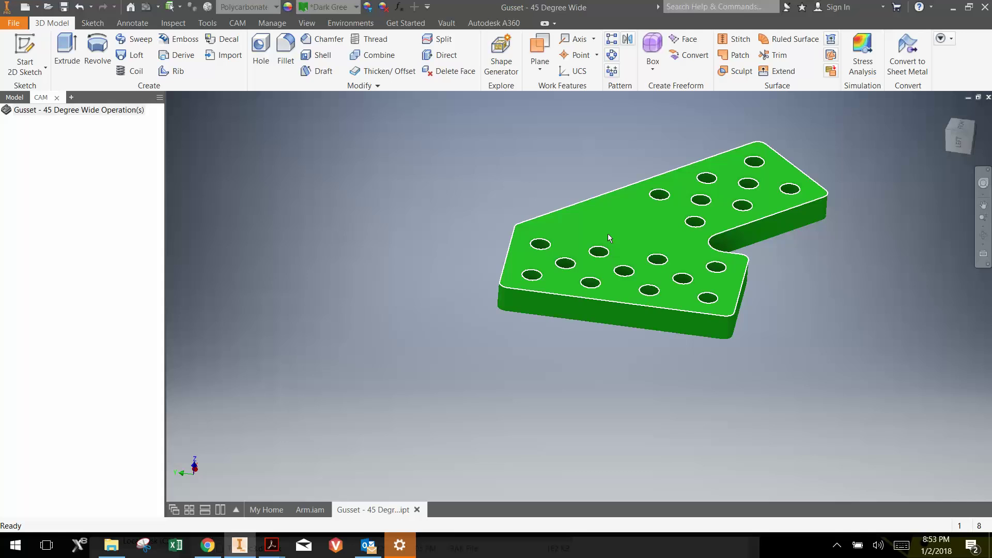
{"action": "mouse_move", "coordinate": [625, 253]}
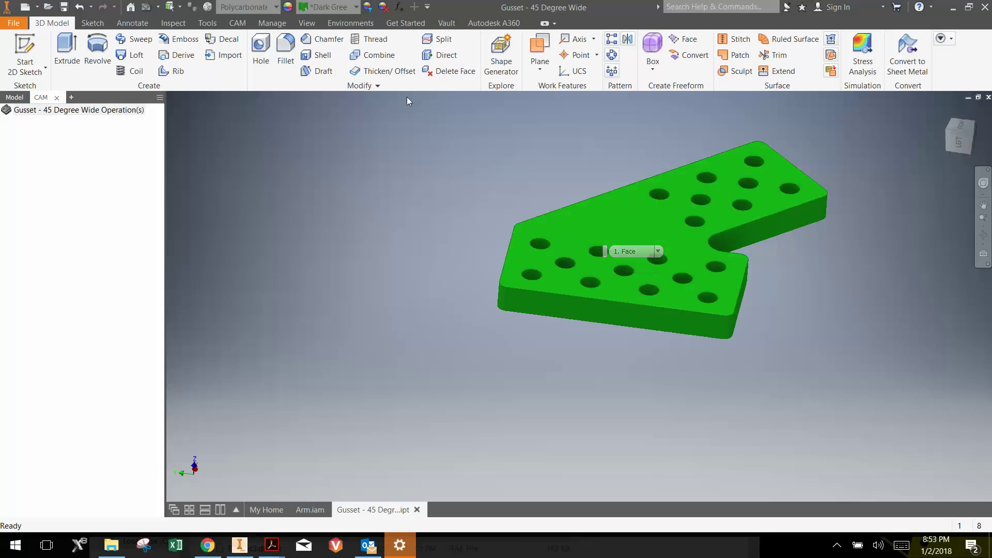
- Start a new milling setup from the CAM tab and go to its Stock settings
{"action": "left_click", "coordinate": [238, 24]}
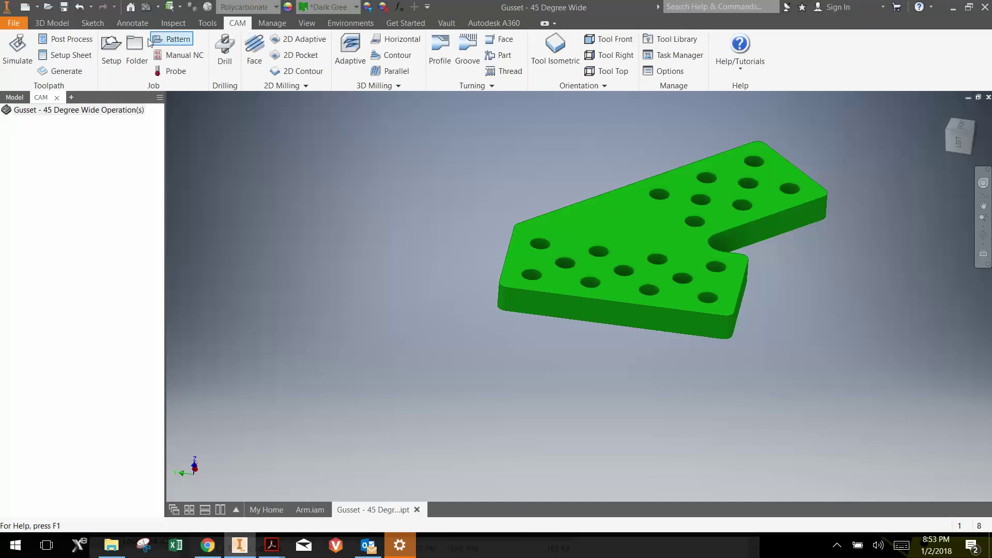
{"action": "left_click", "coordinate": [120, 46]}
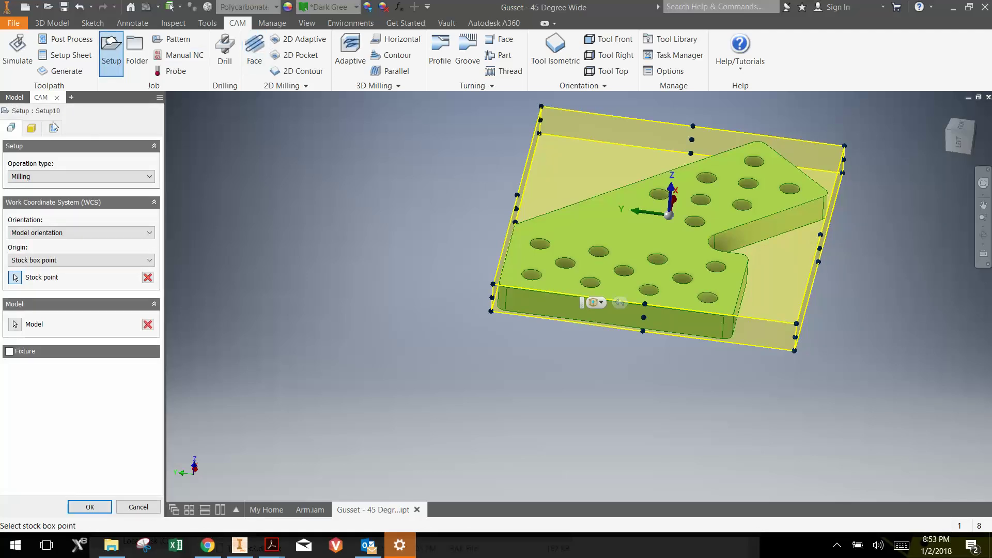
{"action": "left_click", "coordinate": [31, 128]}
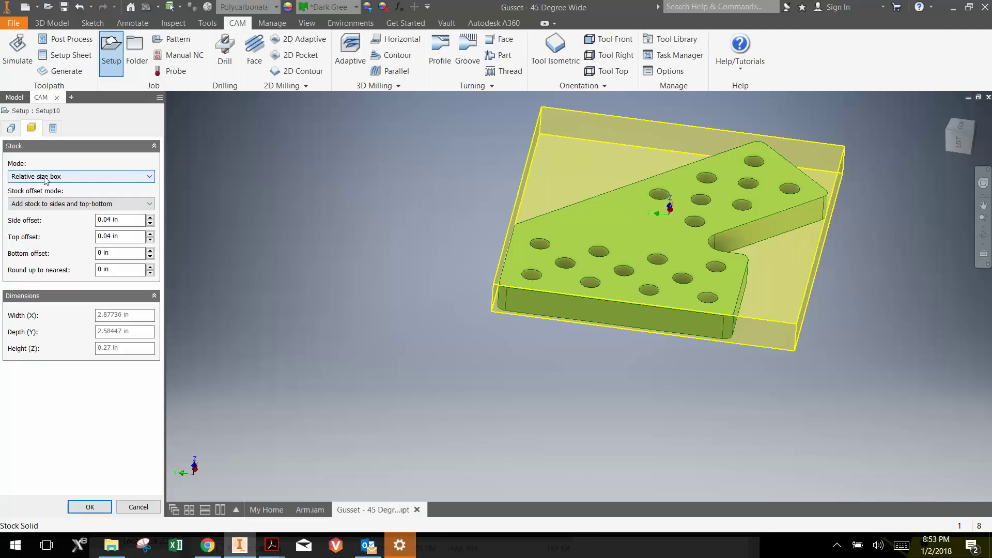
- Set the stock side offset to 0.5 in and the top offset to 0 in
{"action": "mouse_move", "coordinate": [45, 180]}
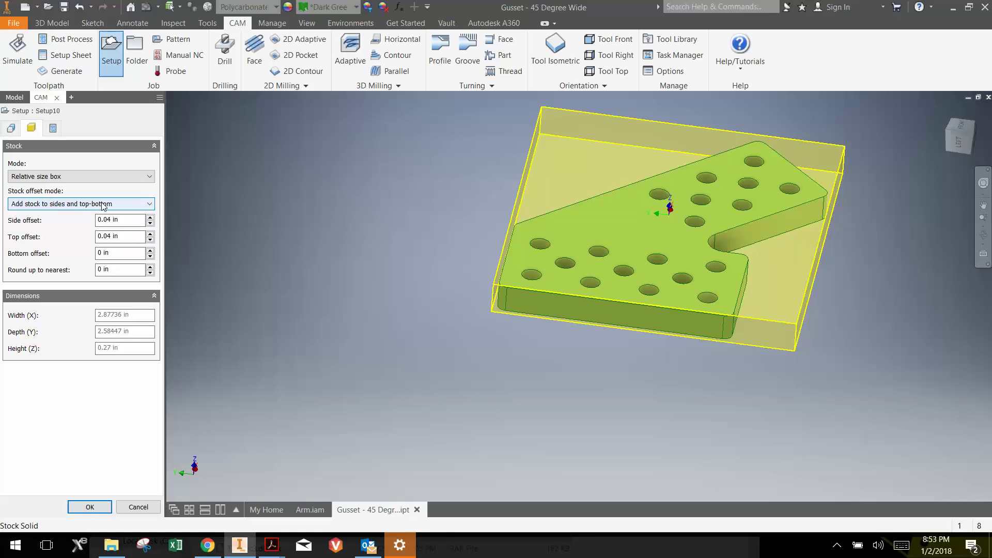
{"action": "left_click", "coordinate": [129, 221]}
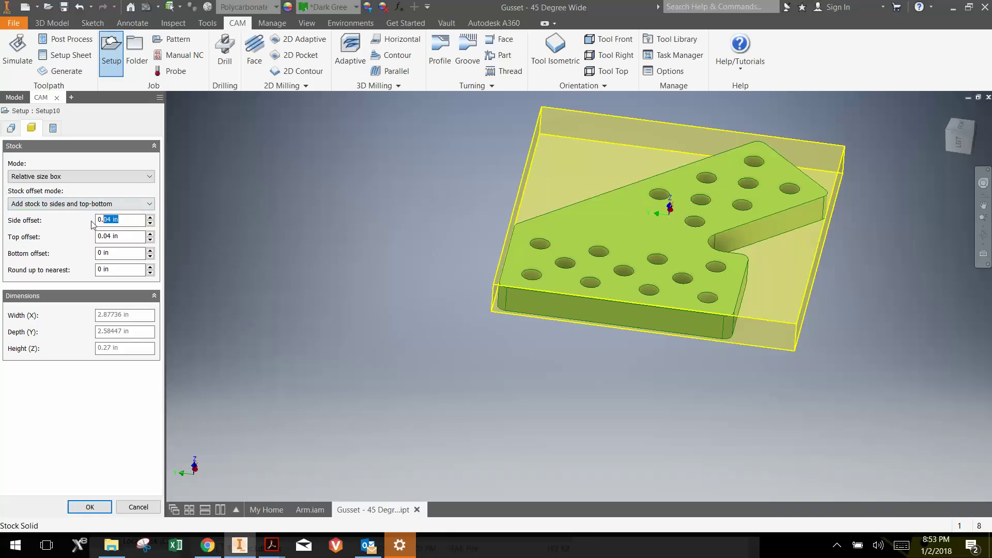
{"action": "type", "text": ".5"}
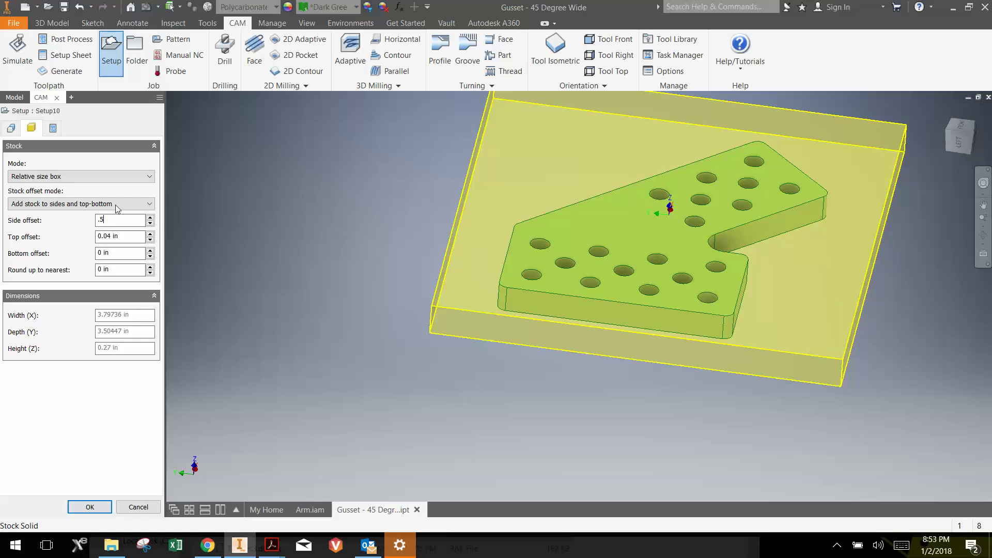
{"action": "left_click", "coordinate": [116, 237]}
{"action": "type", "text": "0"}
{"action": "left_click", "coordinate": [115, 257]}
{"action": "left_click", "coordinate": [117, 241]}
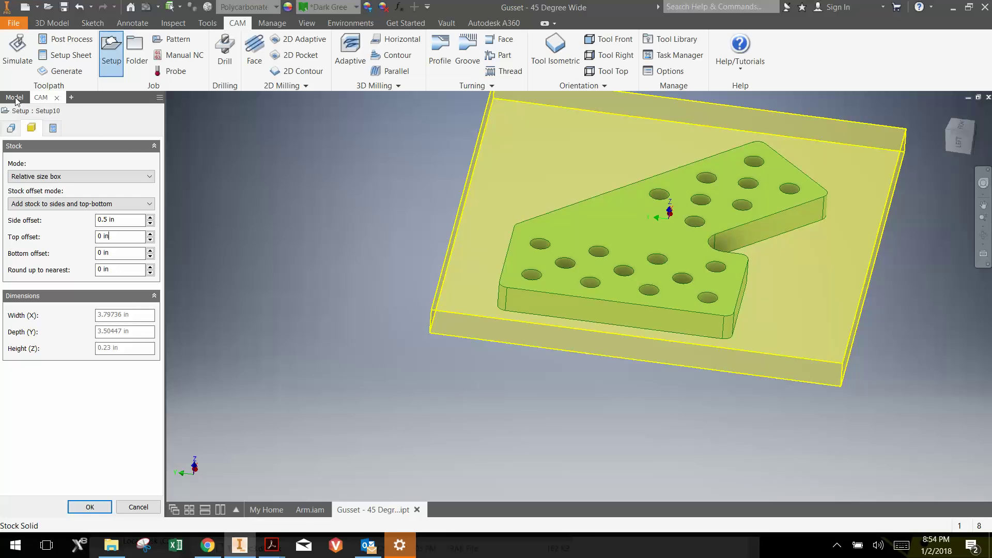
- Place the setup origin at the model box's front-left top corner of the gusset
{"action": "left_click", "coordinate": [11, 127]}
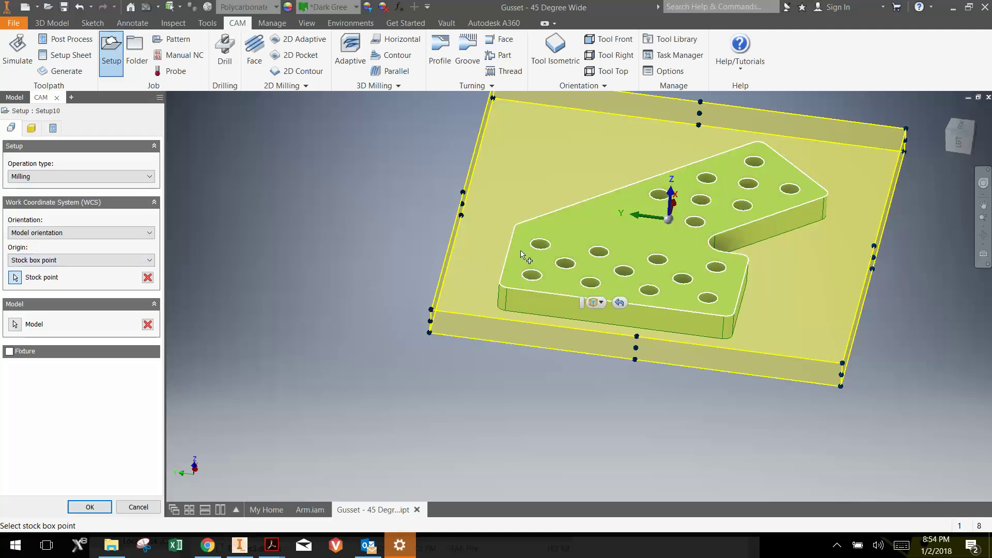
{"action": "left_click", "coordinate": [141, 264]}
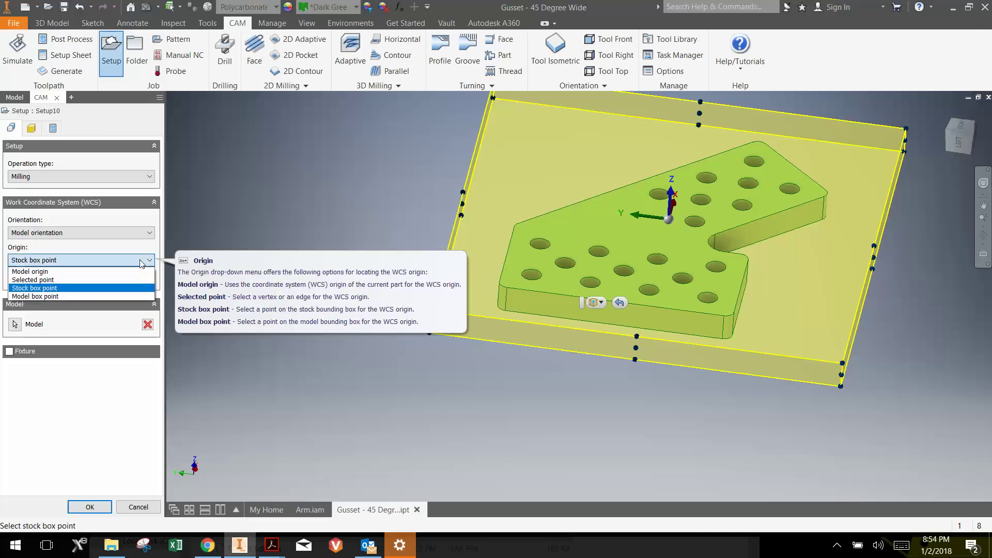
{"action": "left_click", "coordinate": [108, 289]}
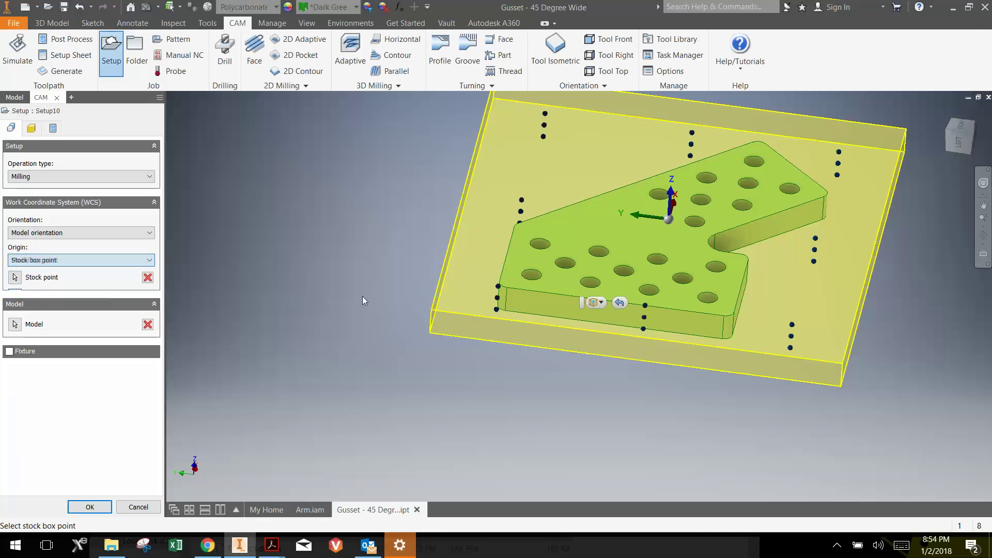
{"action": "left_click", "coordinate": [499, 287]}
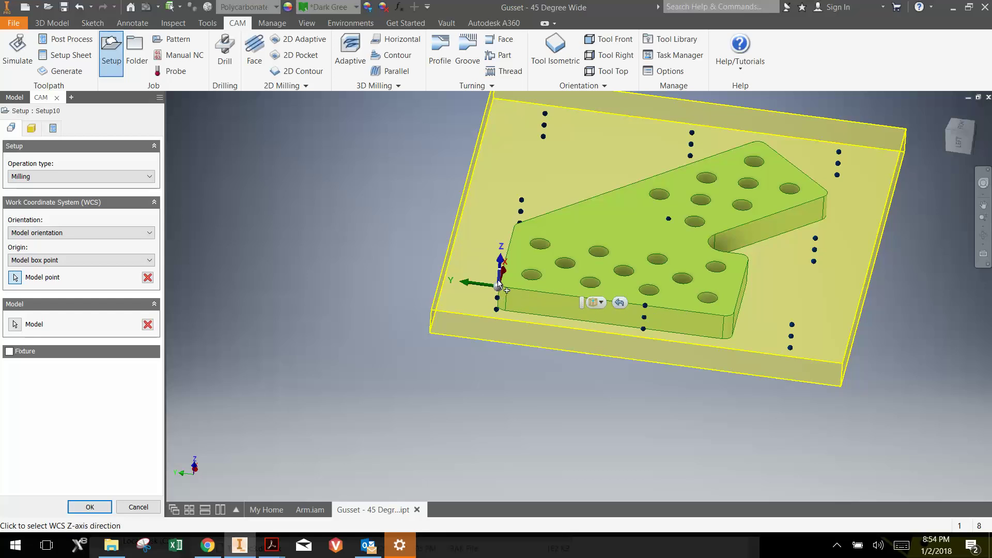
{"action": "scroll", "coordinate": [506, 279], "scroll_direction": "up", "scroll_amount": 2}
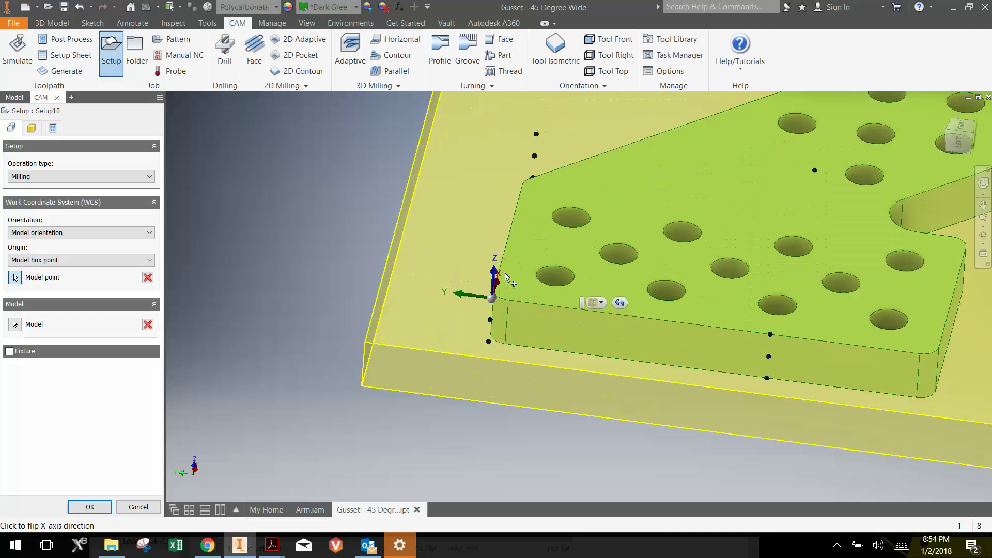
{"action": "scroll", "coordinate": [506, 280], "scroll_direction": "down", "scroll_amount": 2}
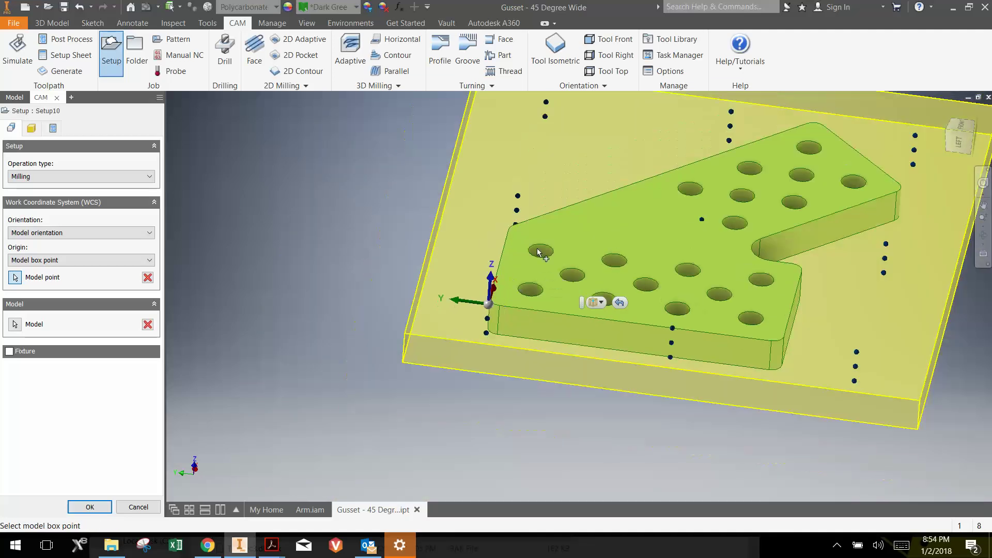
- Orient Z normal to the top face and X along the front edge, then create Setup10
{"action": "left_click", "coordinate": [130, 233]}
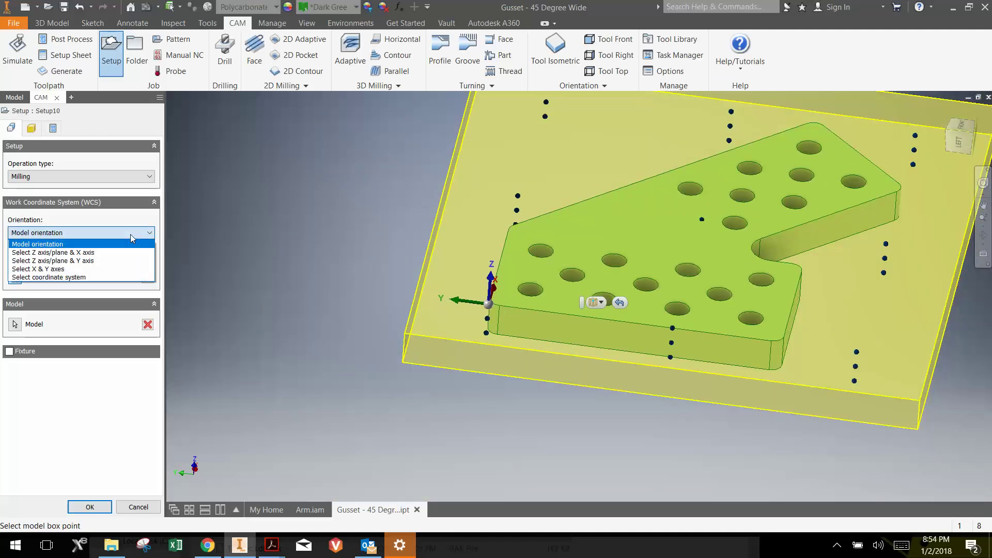
{"action": "left_click", "coordinate": [87, 253]}
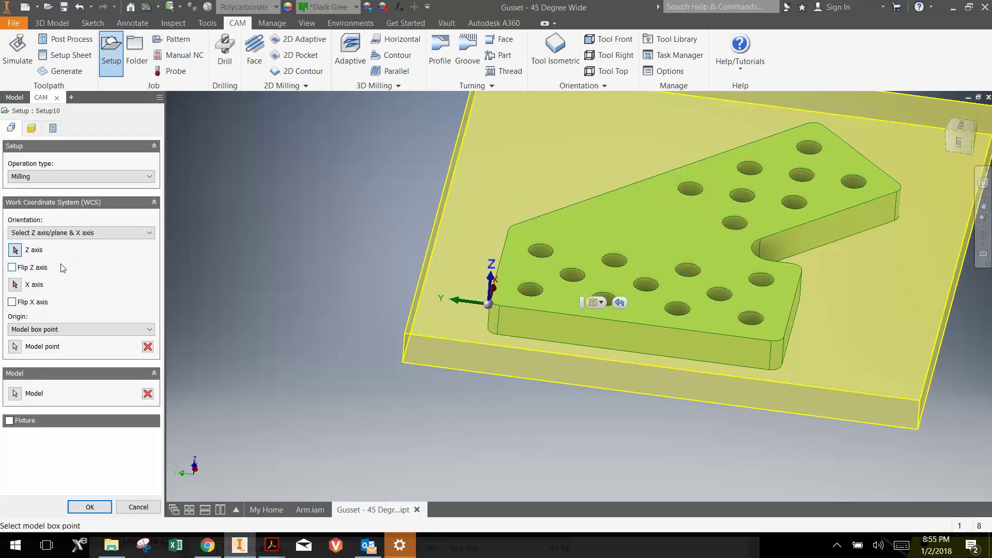
{"action": "left_click", "coordinate": [14, 250]}
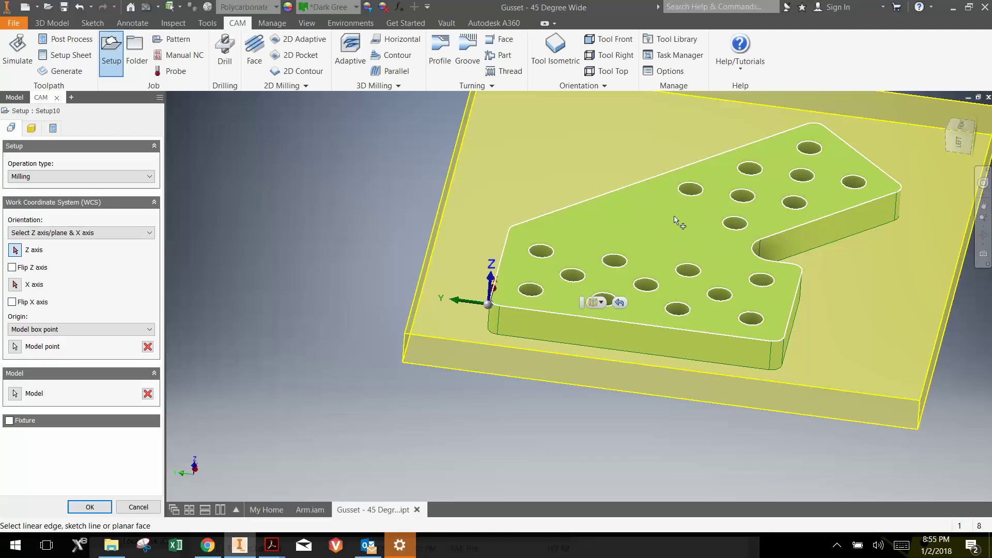
{"action": "left_click", "coordinate": [628, 230]}
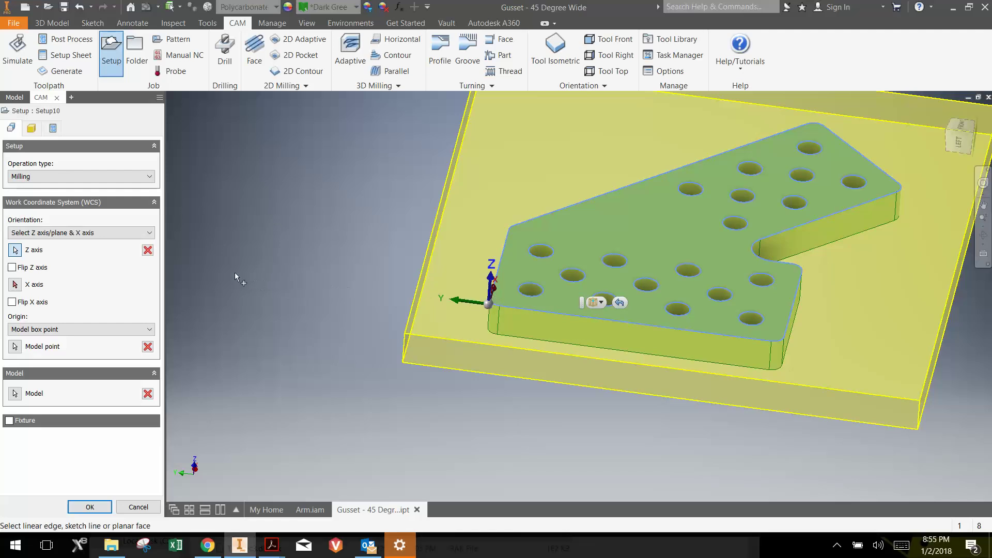
{"action": "left_click", "coordinate": [16, 284]}
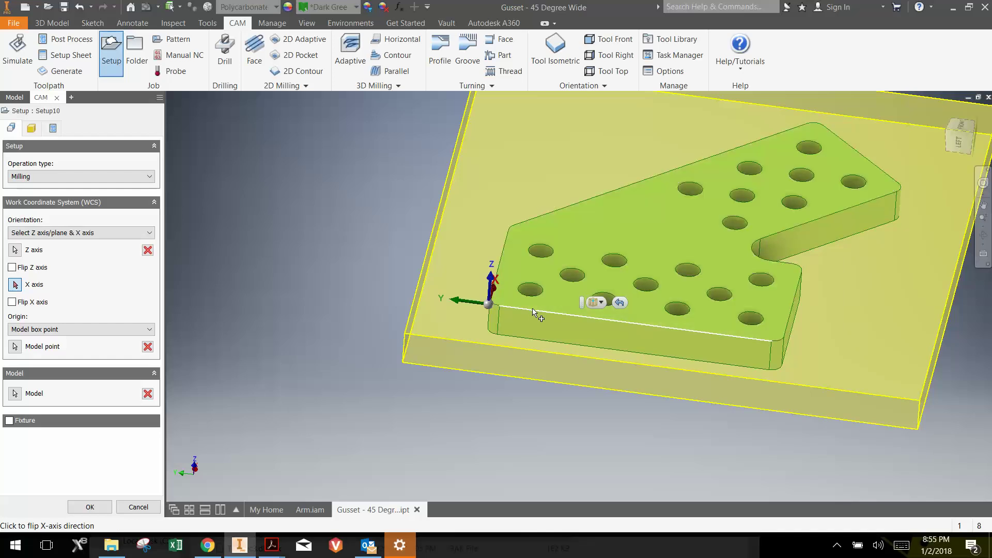
{"action": "left_click", "coordinate": [533, 311]}
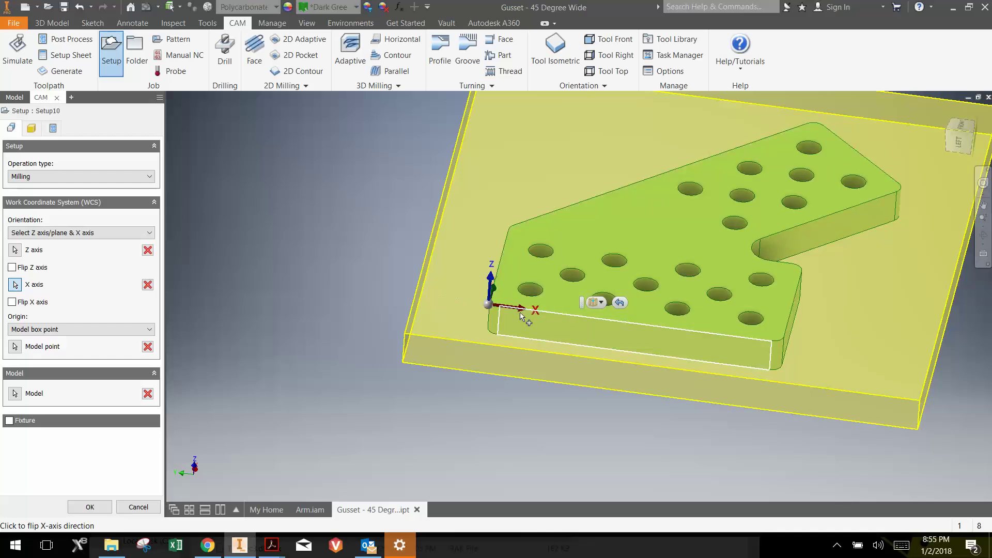
{"action": "scroll", "coordinate": [517, 310], "scroll_direction": "down", "scroll_amount": 2}
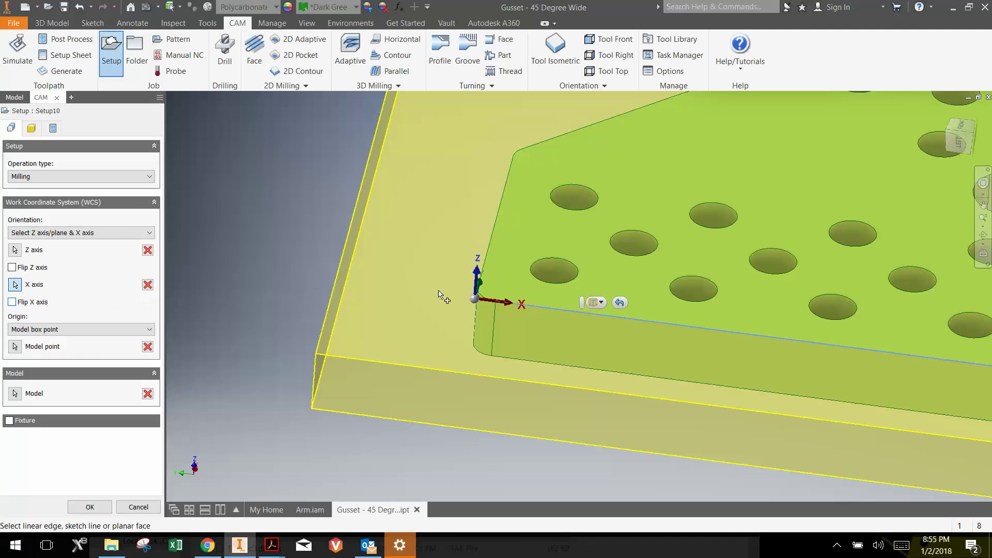
{"action": "scroll", "coordinate": [438, 295], "scroll_direction": "up", "scroll_amount": 3}
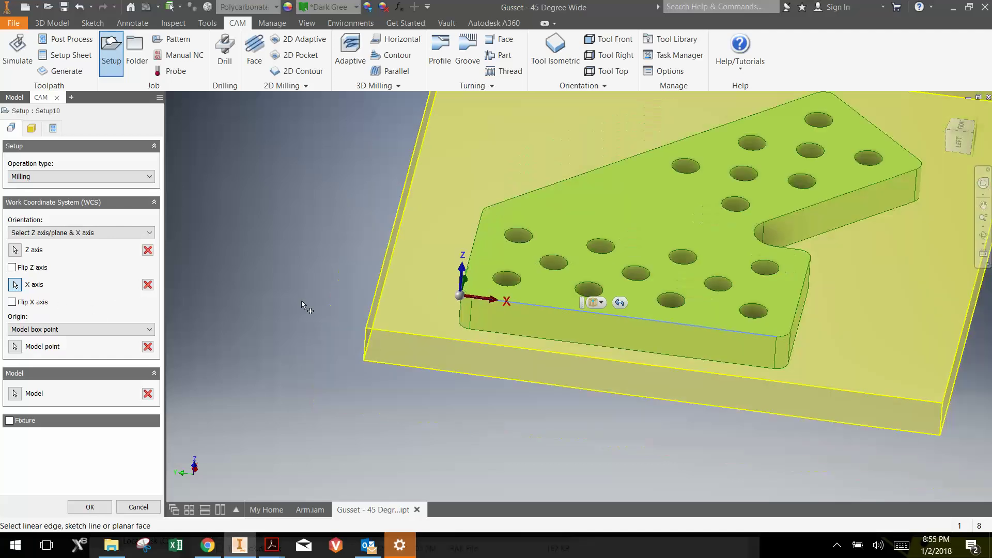
{"action": "left_click", "coordinate": [11, 302]}
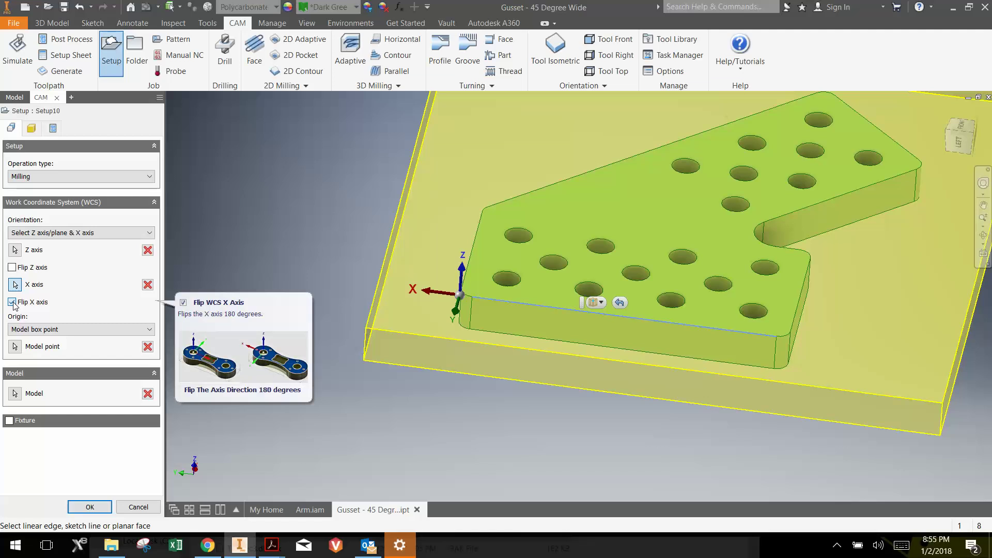
{"action": "left_click", "coordinate": [12, 302]}
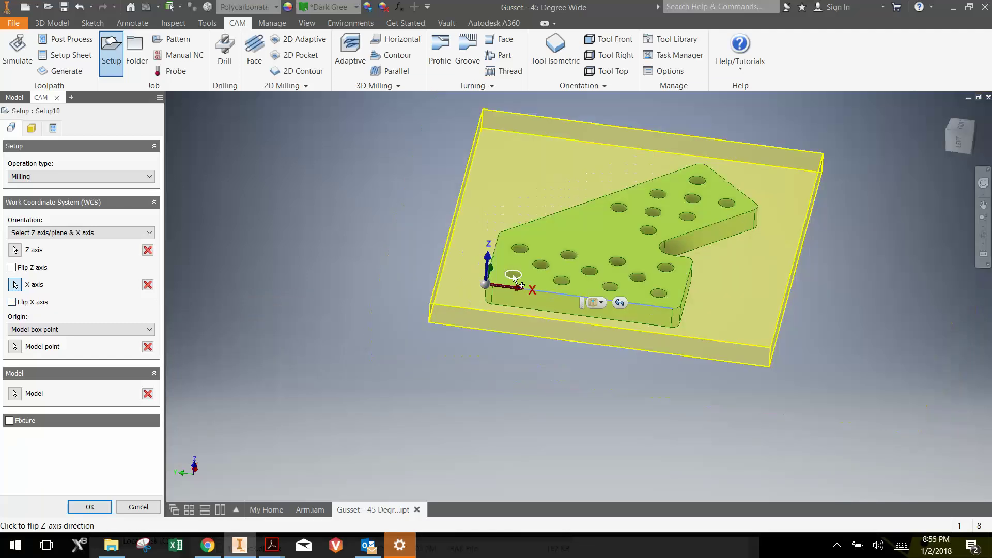
{"action": "scroll", "coordinate": [503, 284], "scroll_direction": "down", "scroll_amount": 3}
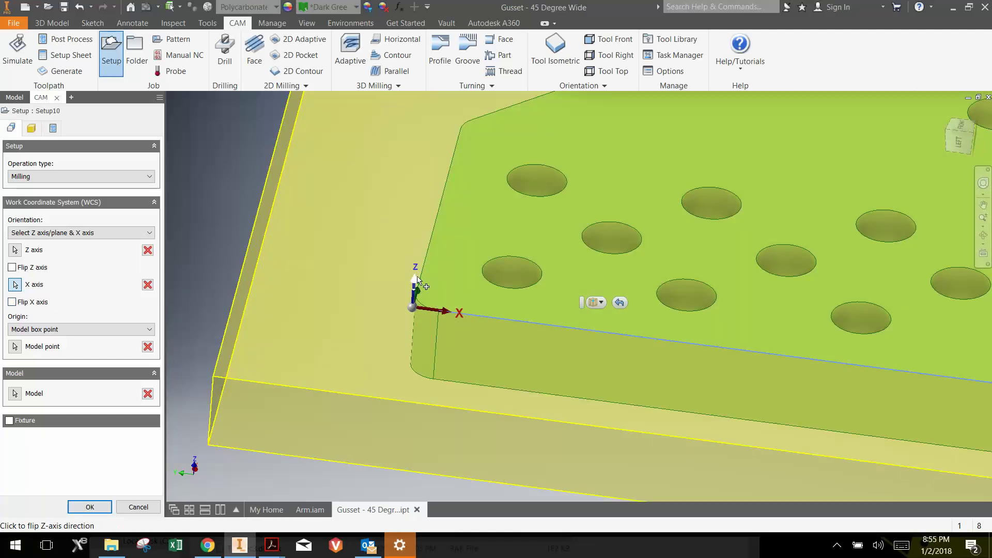
{"action": "scroll", "coordinate": [519, 230], "scroll_direction": "up", "scroll_amount": 5}
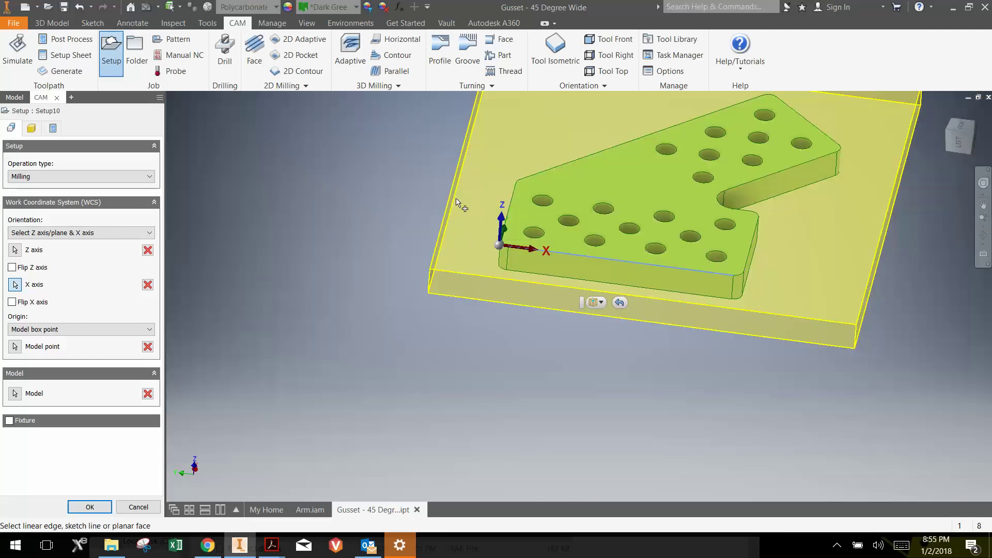
{"action": "left_click", "coordinate": [90, 507]}
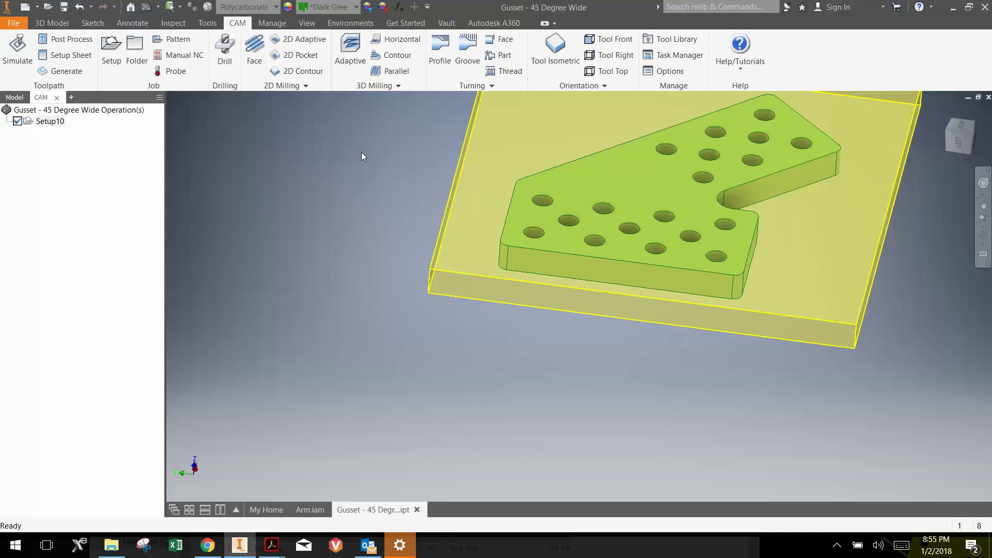
- Start a 2D Contour using the Ø1/8" flat endmill from the Inch - Plastics library
{"action": "left_click", "coordinate": [298, 75]}
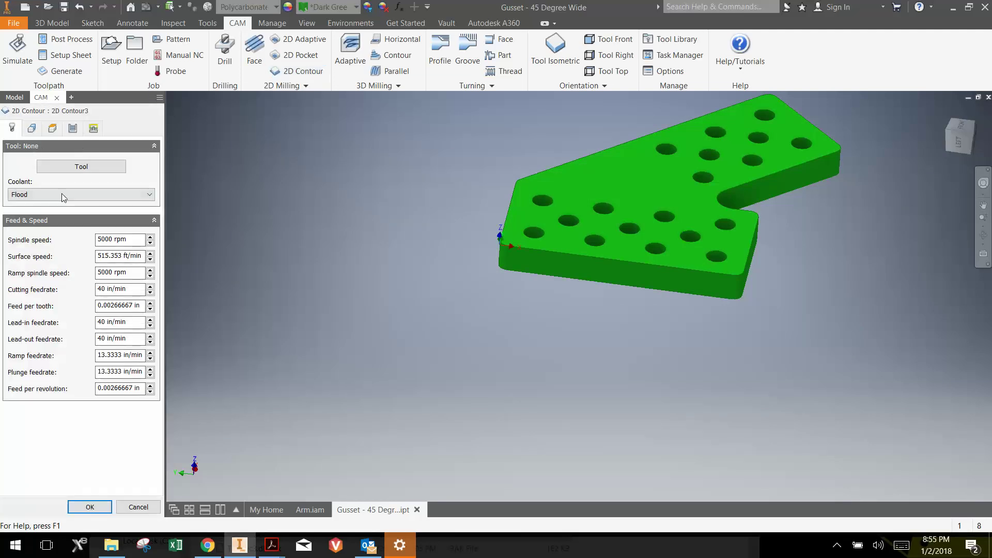
{"action": "left_click", "coordinate": [60, 166]}
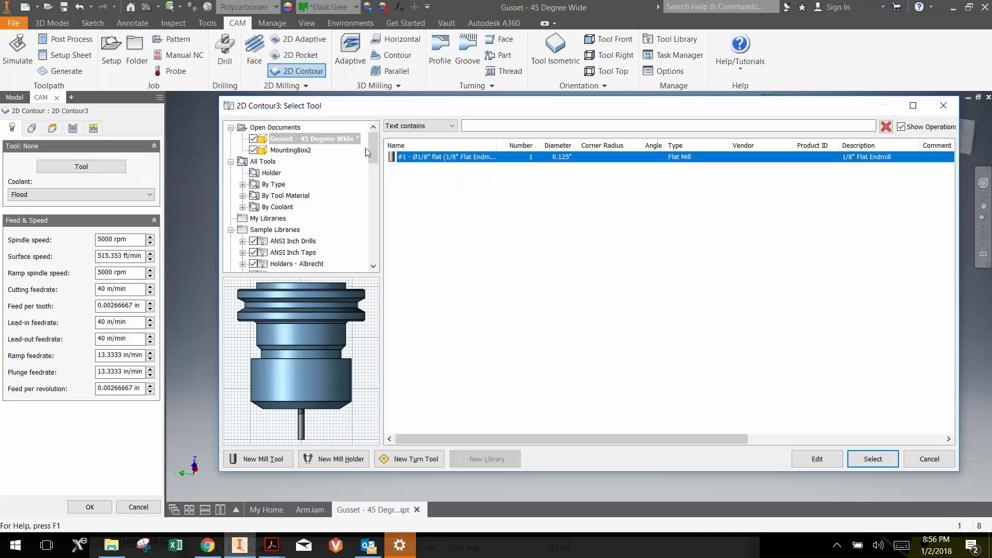
{"action": "left_click_drag", "start_coordinate": [373, 150], "coordinate": [371, 184]}
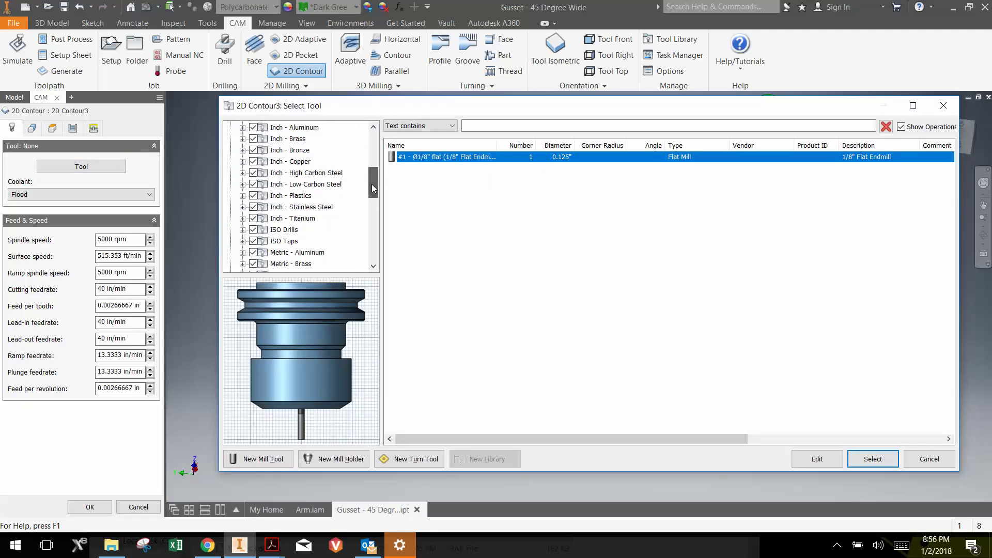
{"action": "left_click", "coordinate": [301, 196]}
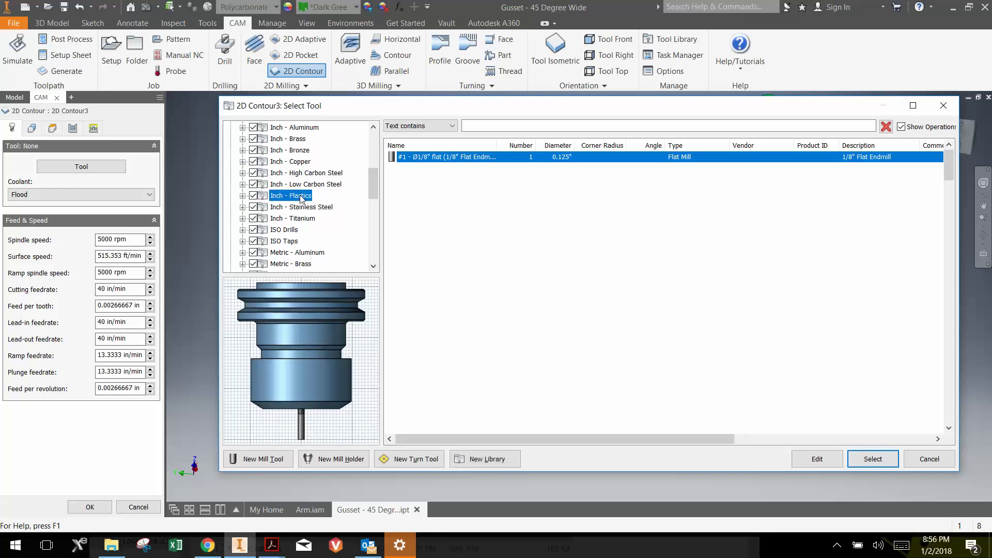
{"action": "left_click_drag", "start_coordinate": [948, 173], "coordinate": [953, 389]}
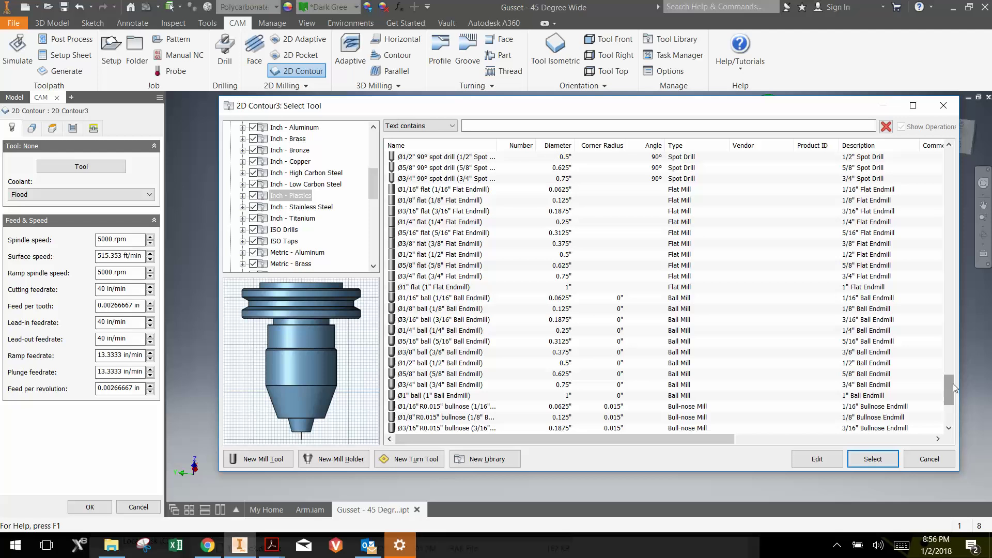
{"action": "left_click_drag", "start_coordinate": [952, 381], "coordinate": [947, 377]}
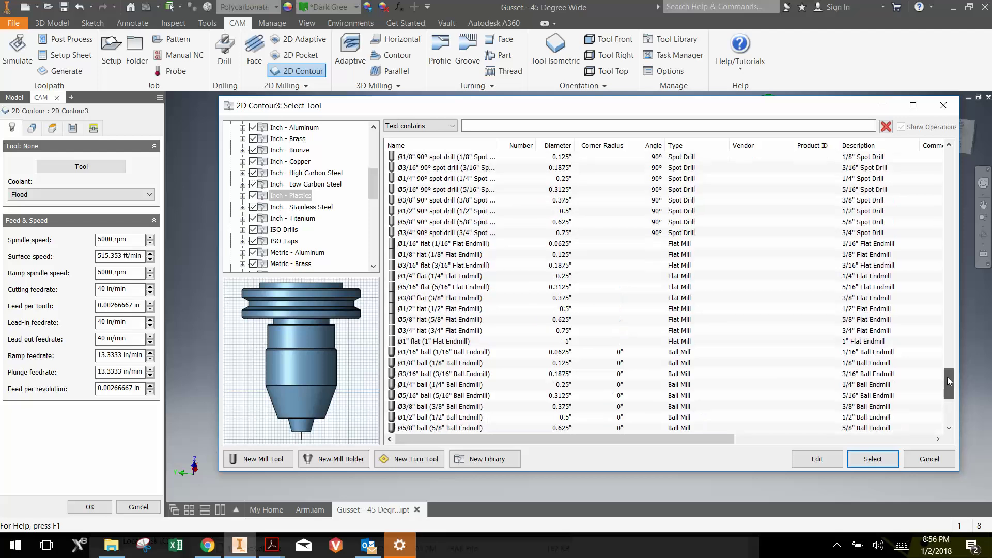
{"action": "left_click", "coordinate": [441, 257]}
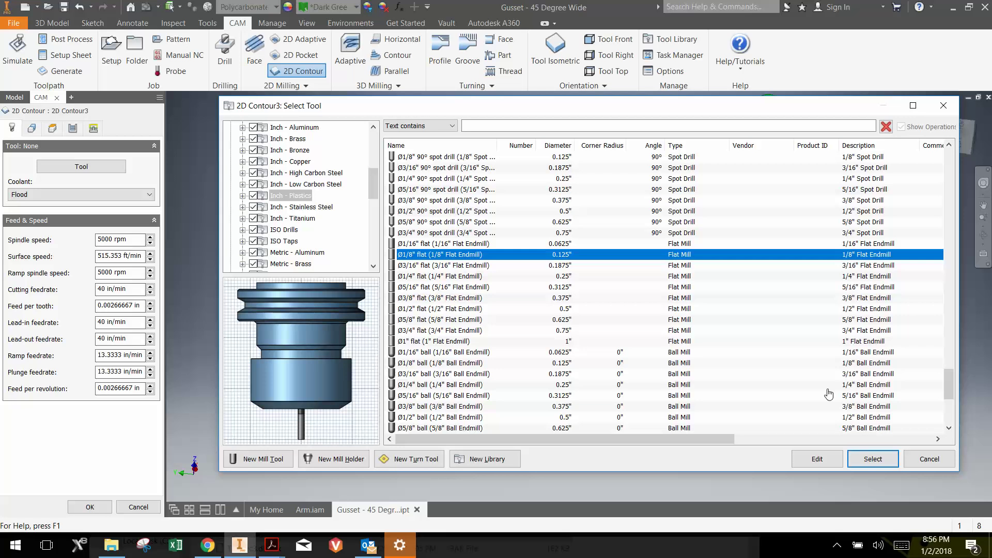
{"action": "left_click", "coordinate": [878, 459]}
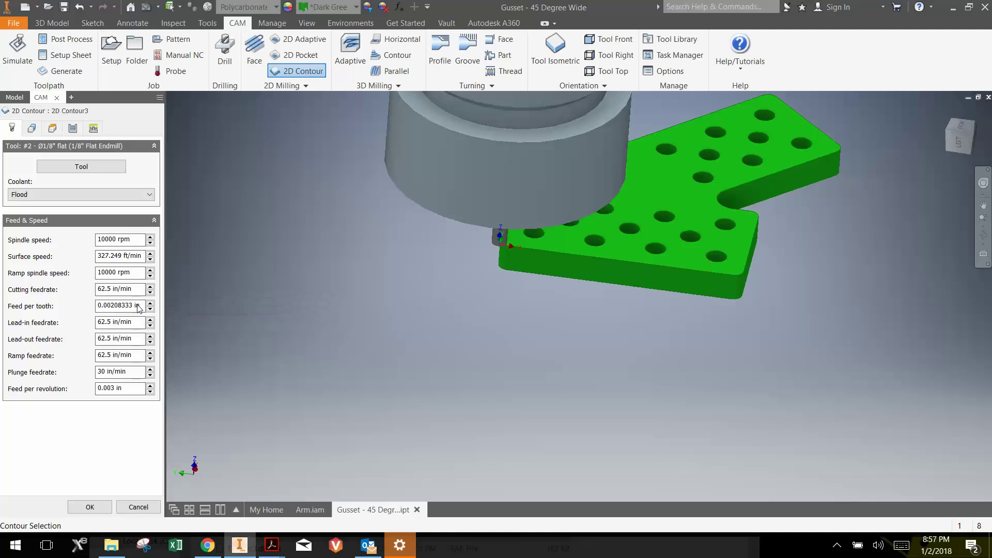
- Set feed per tooth 0.0005, feed per revolution 0.0004 and plunge feedrate 4 in/min
{"action": "left_click_drag", "start_coordinate": [141, 305], "coordinate": [118, 307]}
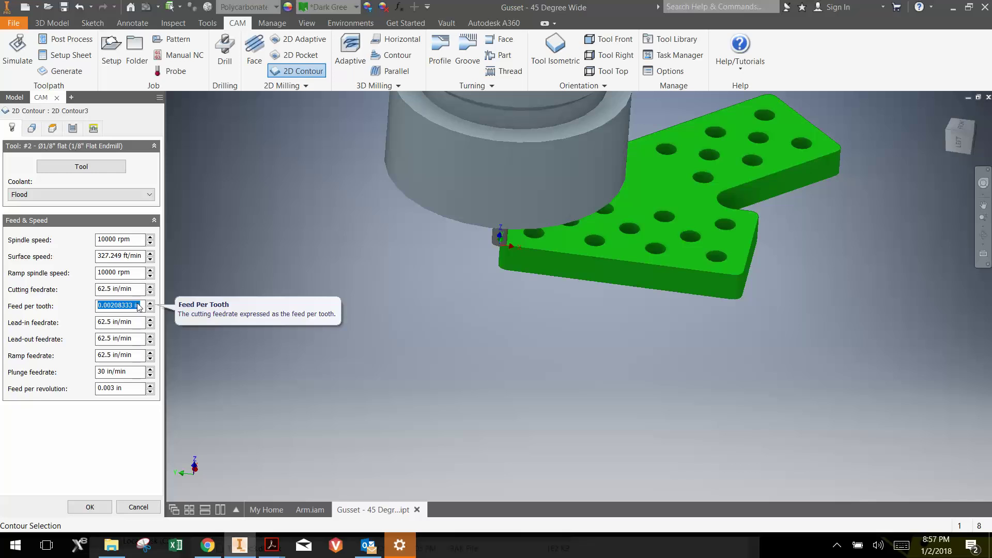
{"action": "type", "text": ".00"}
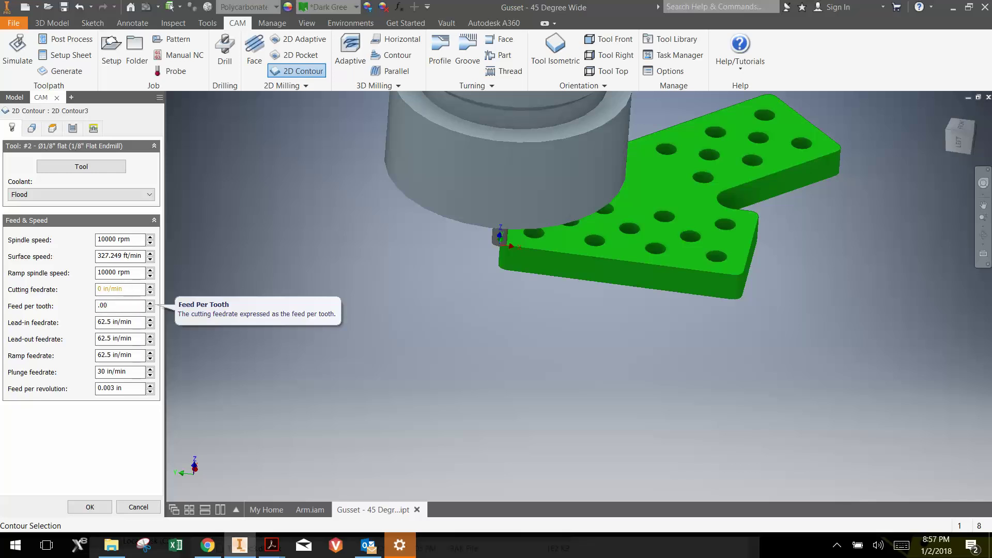
{"action": "type", "text": "0"}
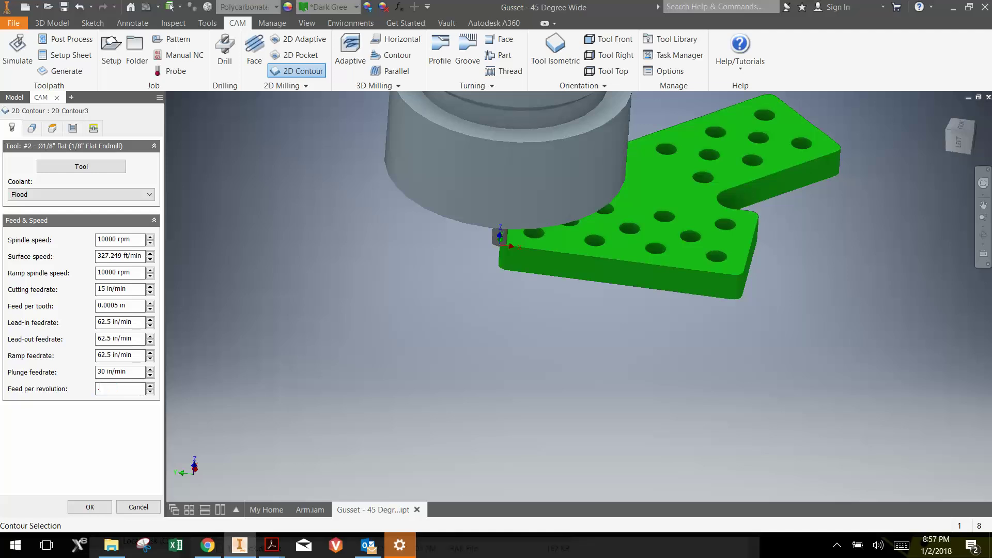
{"action": "type", "text": "0004"}
{"action": "left_click", "coordinate": [141, 370]}
{"action": "left_click", "coordinate": [128, 306]}
- Set the lead-in, lead-out and ramp feedrates to 15 in/min
{"action": "left_click_drag", "start_coordinate": [138, 322], "coordinate": [99, 324]}
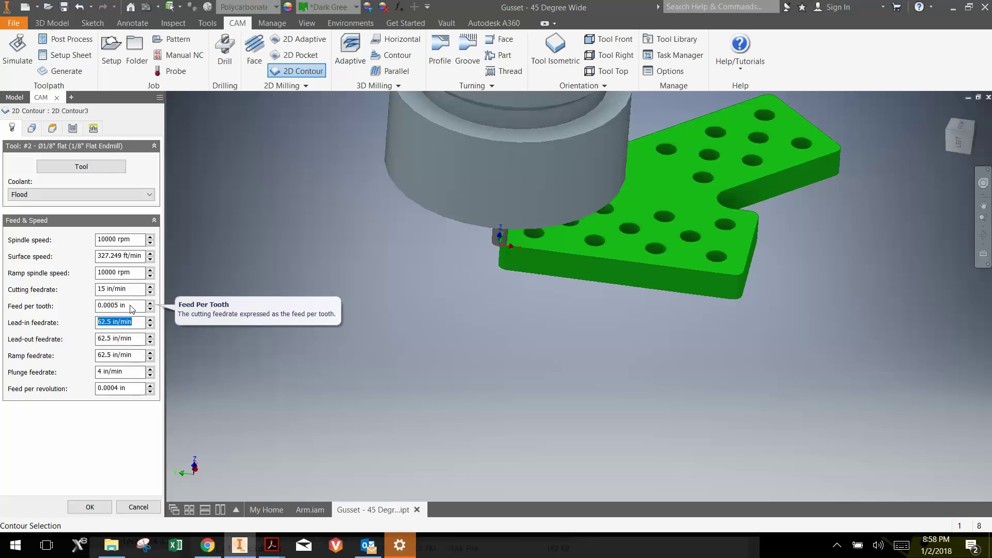
{"action": "type", "text": "15"}
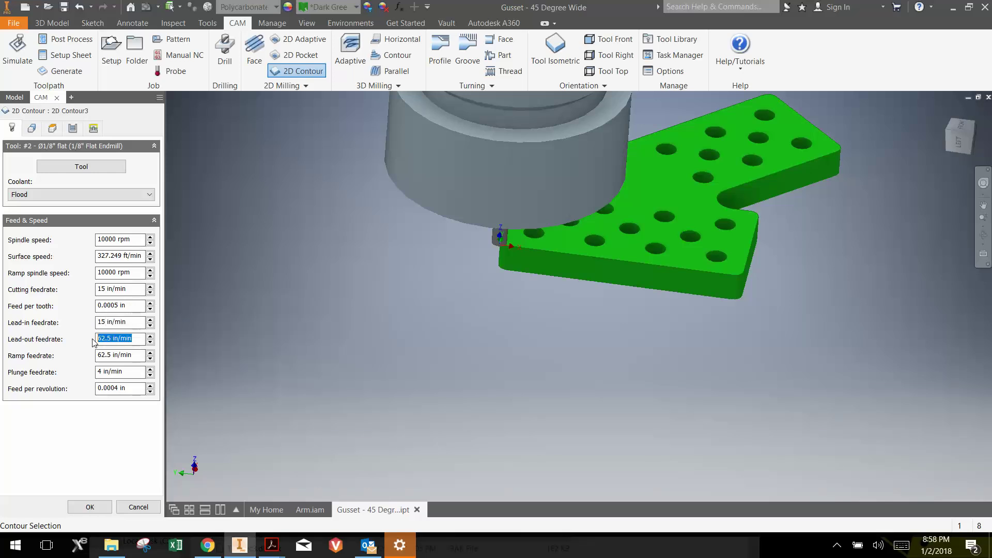
{"action": "type", "text": "15"}
{"action": "left_click_drag", "start_coordinate": [134, 356], "coordinate": [102, 356]}
{"action": "type", "text": "15"}
{"action": "left_click", "coordinate": [134, 334]}
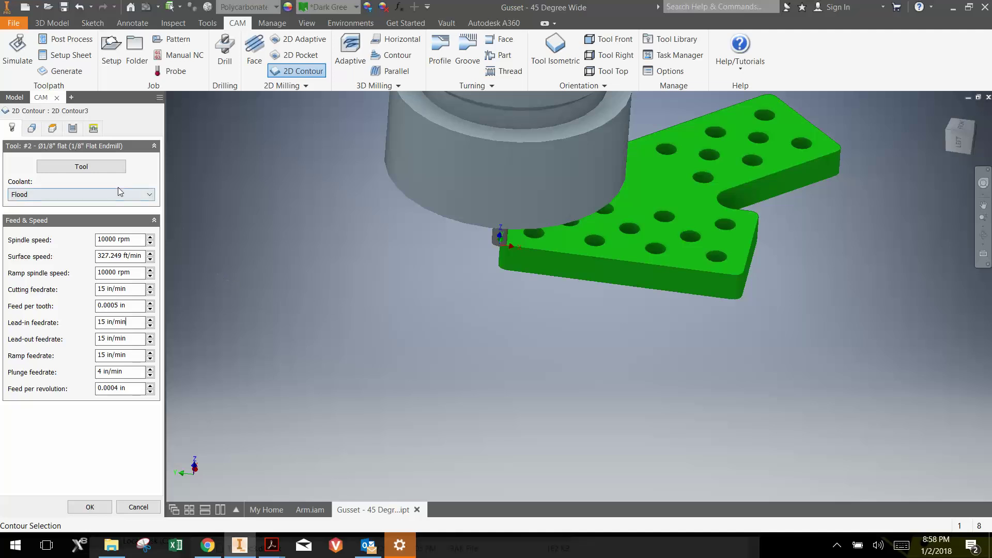
- On the Geometry tab, select the edges of all 13 through-holes on the gusset as contours
{"action": "left_click", "coordinate": [32, 128]}
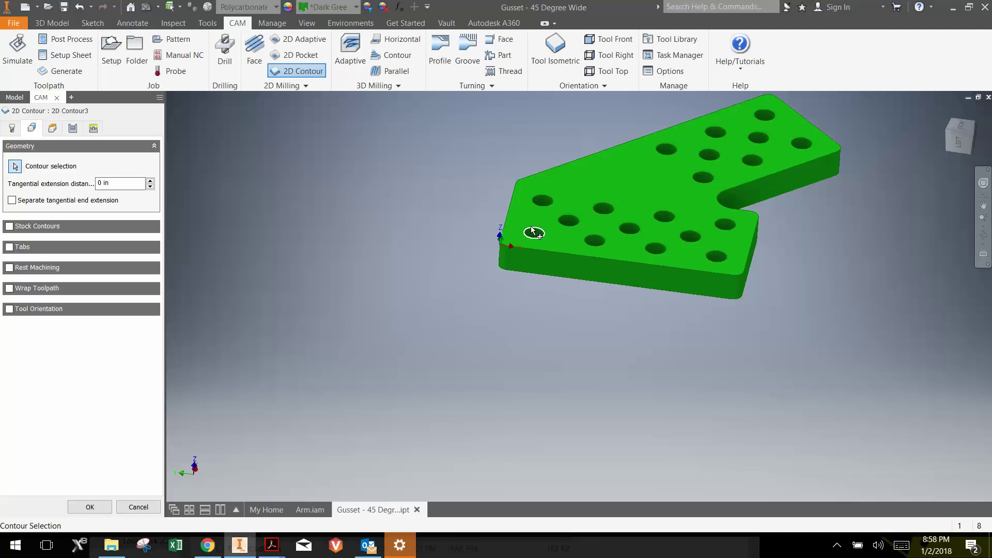
{"action": "left_click", "coordinate": [532, 231]}
{"action": "left_click", "coordinate": [537, 206]}
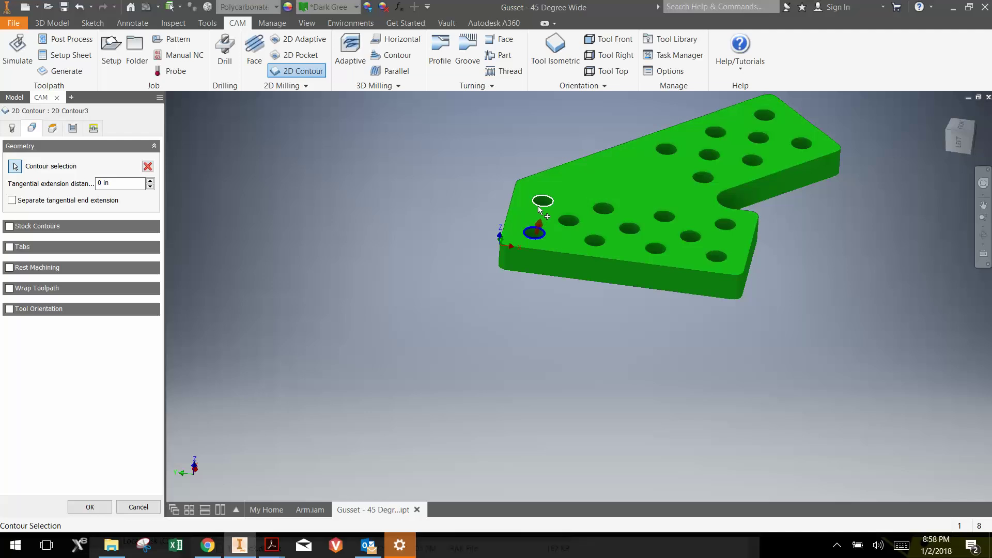
{"action": "left_click", "coordinate": [568, 220]}
{"action": "left_click", "coordinate": [628, 223]}
{"action": "left_click", "coordinate": [655, 246]}
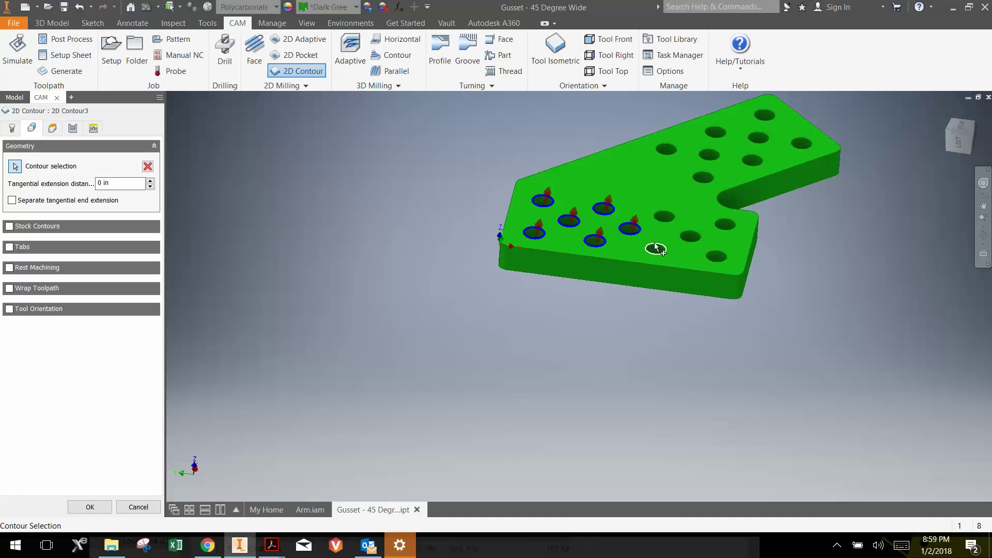
{"action": "left_click", "coordinate": [663, 220]}
{"action": "left_click", "coordinate": [720, 236]}
{"action": "left_click", "coordinate": [721, 228]}
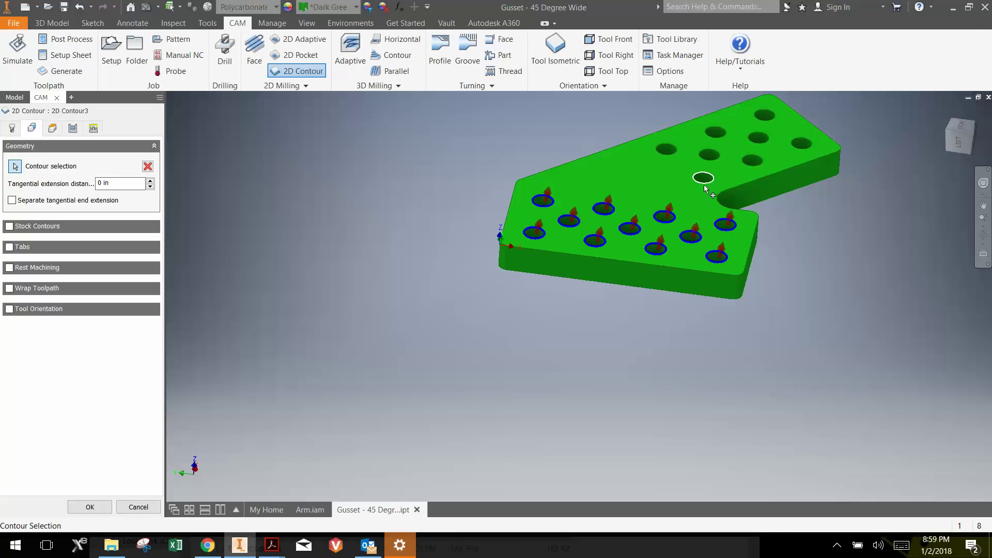
{"action": "left_click", "coordinate": [674, 161]}
{"action": "left_click", "coordinate": [705, 161]}
{"action": "left_click", "coordinate": [737, 149]}
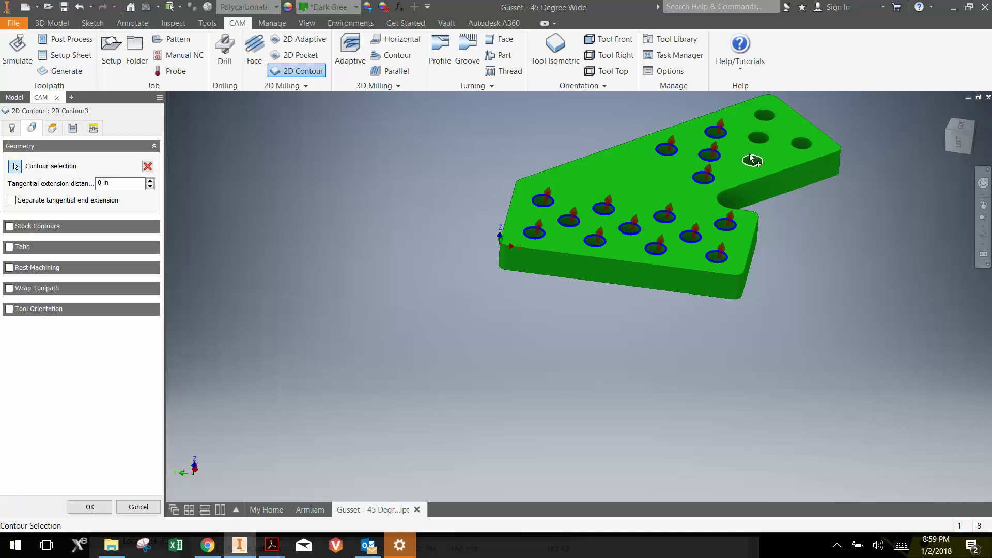
{"action": "left_click", "coordinate": [754, 153]}
{"action": "left_click", "coordinate": [762, 120]}
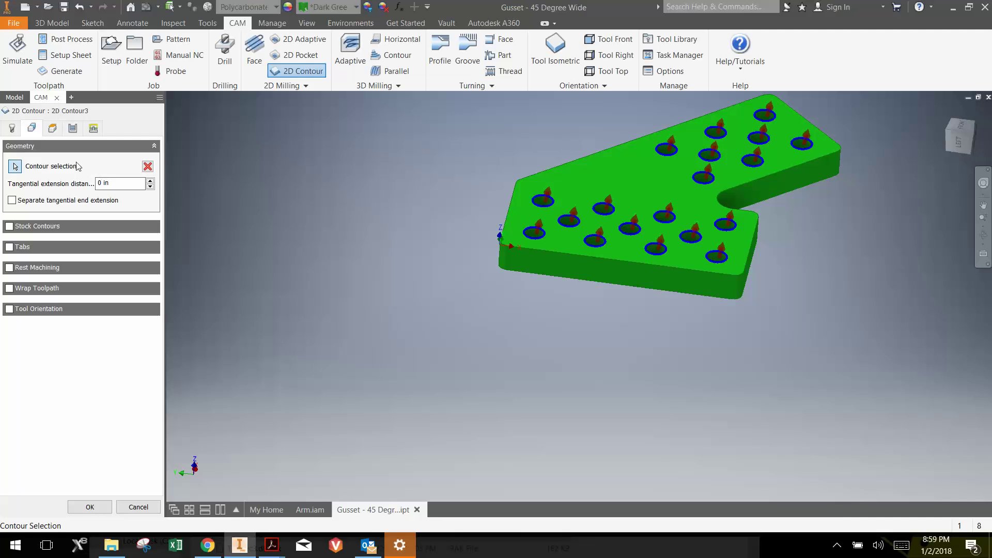
- Set the bottom height to Model bottom with a -0.005 in offset, giving -0.235 in
{"action": "left_click", "coordinate": [52, 129]}
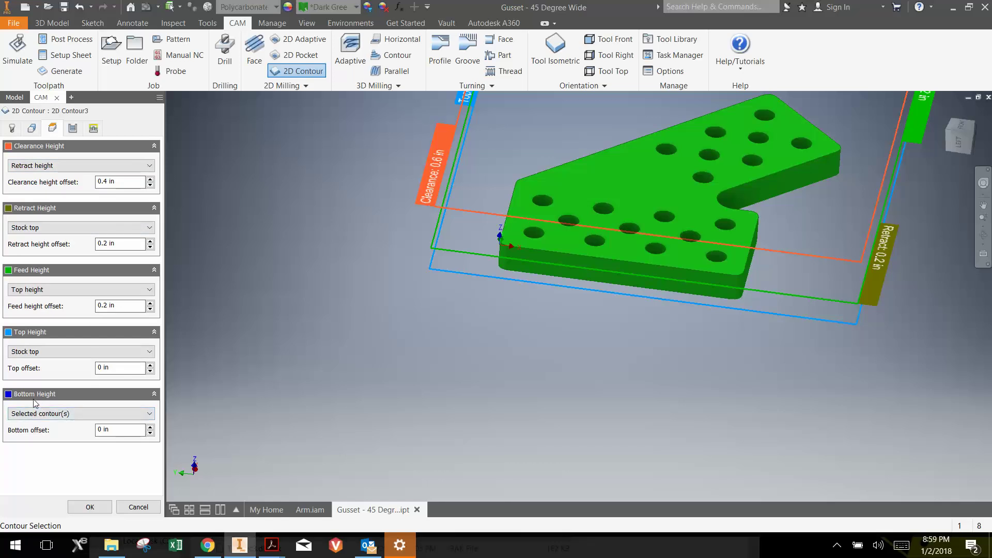
{"action": "left_click", "coordinate": [42, 414]}
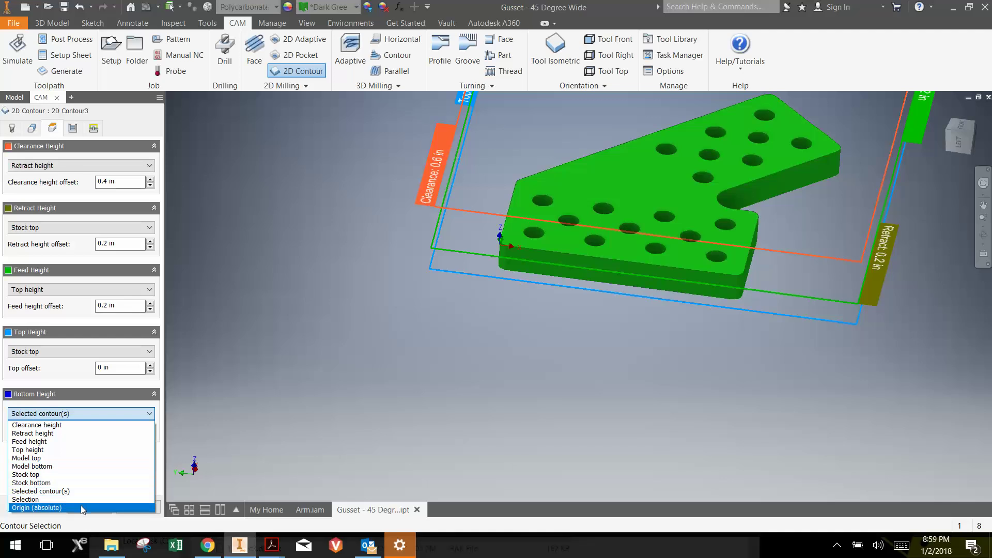
{"action": "left_click", "coordinate": [73, 466]}
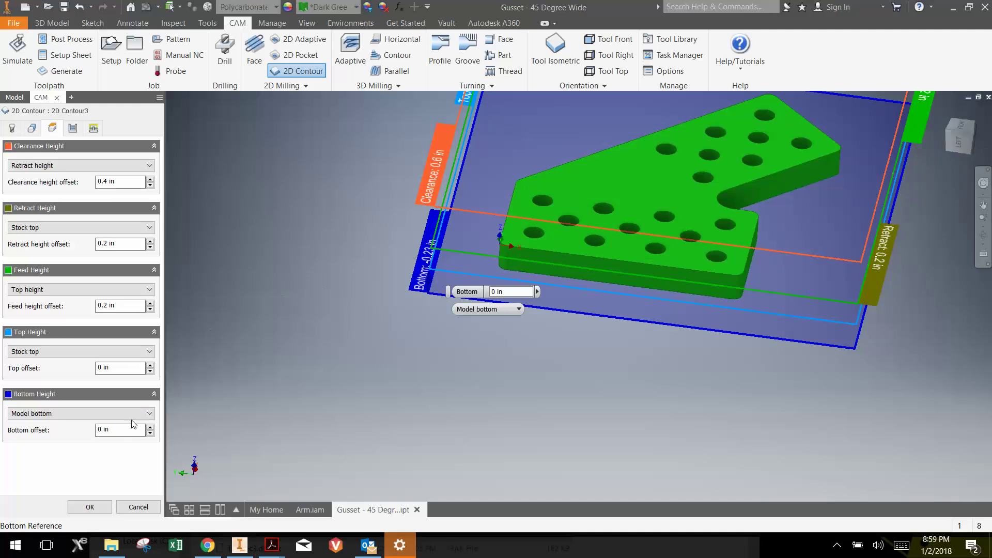
{"action": "left_click_drag", "start_coordinate": [132, 430], "coordinate": [95, 432]}
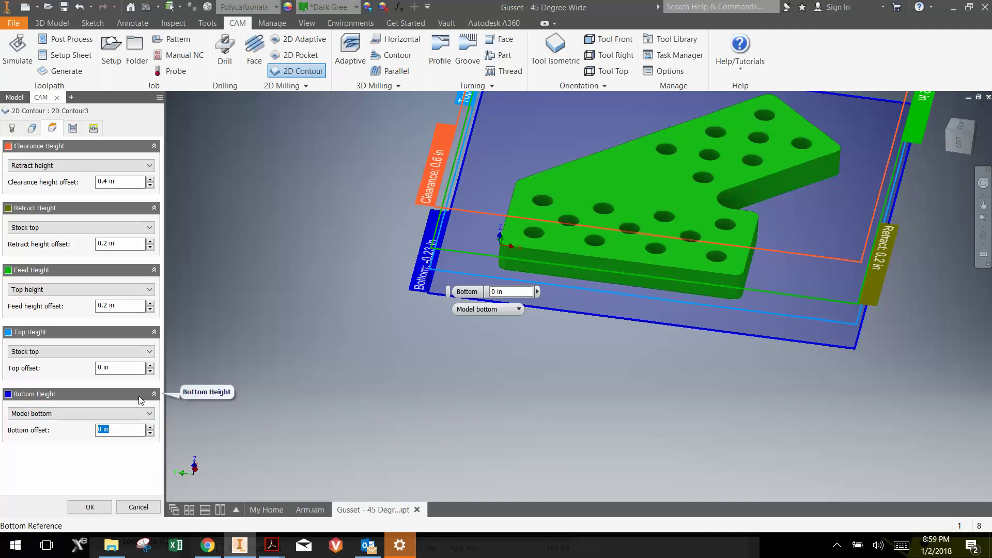
{"action": "type", "text": "-.005"}
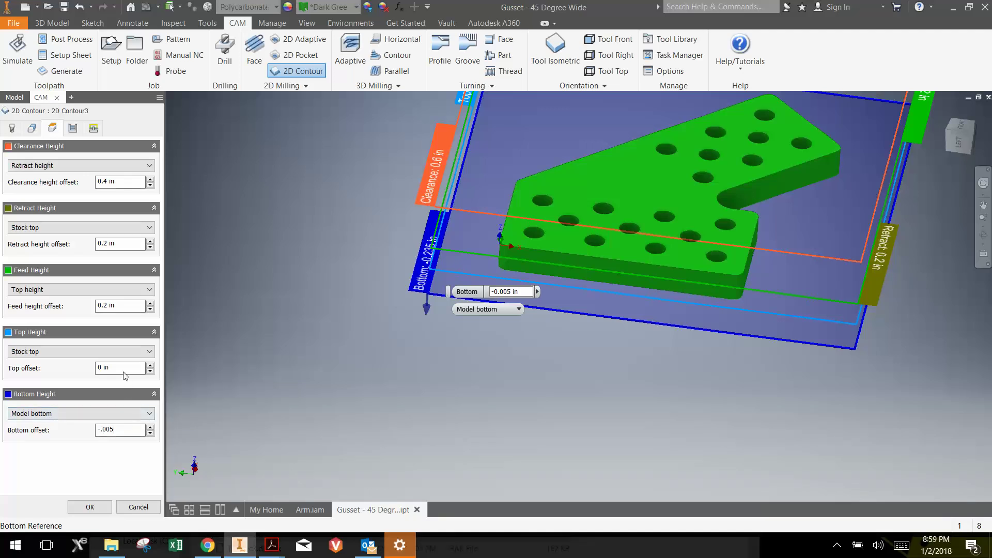
{"action": "scroll", "coordinate": [410, 253], "scroll_direction": "up", "scroll_amount": 4}
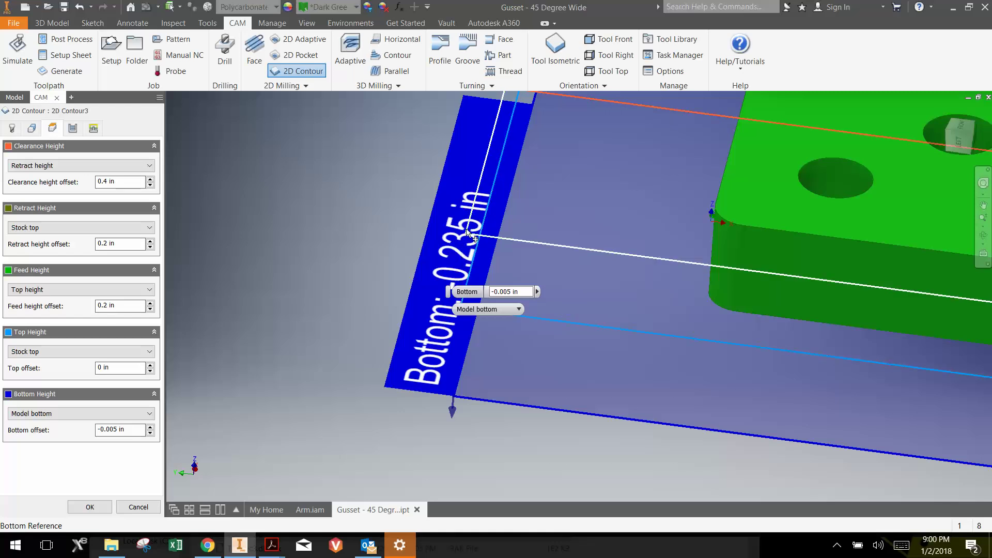
{"action": "scroll", "coordinate": [495, 219], "scroll_direction": "down", "scroll_amount": 4}
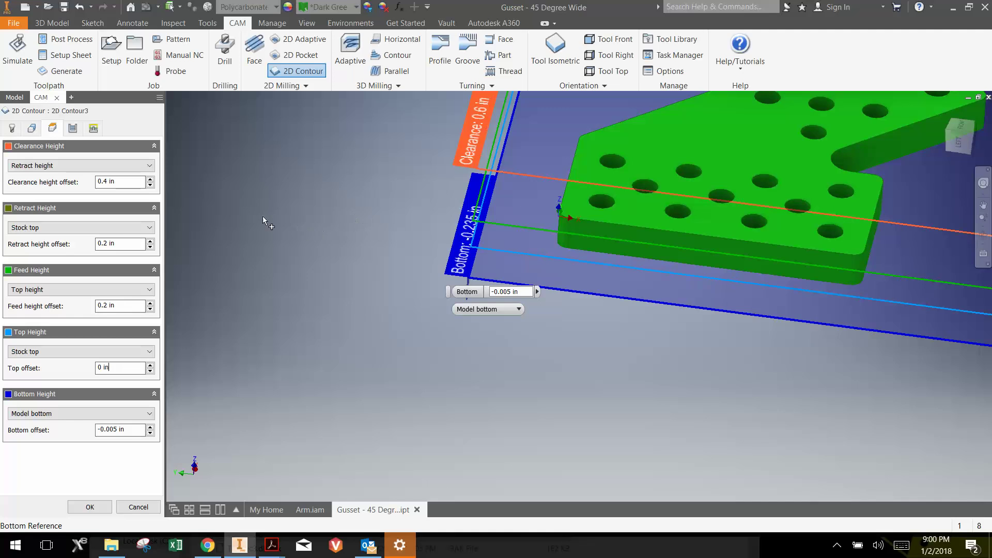
- Enable Multiple Depths on the Passes tab with a 0.07 in maximum roughing stepdown
{"action": "left_click", "coordinate": [73, 129]}
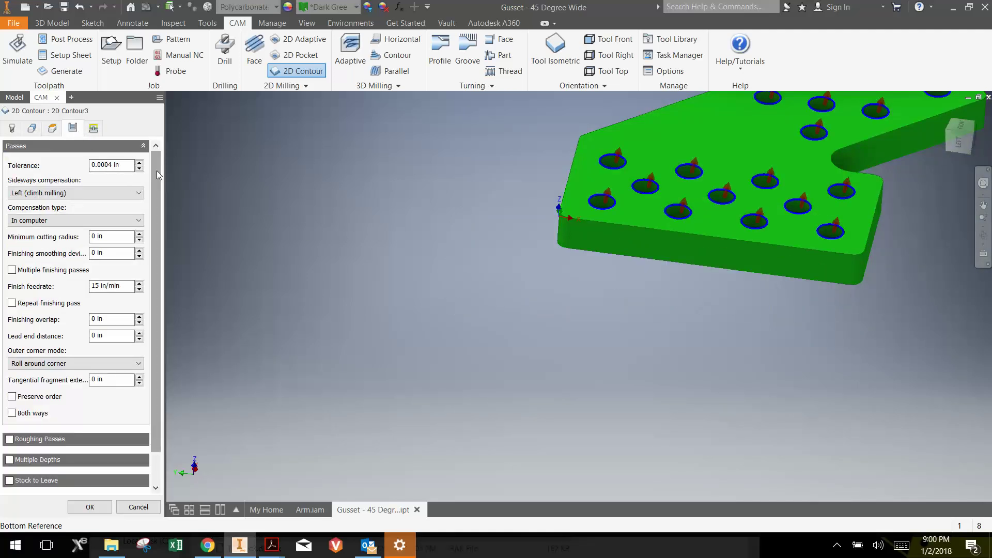
{"action": "mouse_move", "coordinate": [156, 170]}
{"action": "left_mouse_down"}
{"action": "mouse_move", "coordinate": [155, 182]}
{"action": "mouse_move", "coordinate": [154, 169]}
{"action": "left_mouse_up"}
{"action": "left_click", "coordinate": [9, 460]}
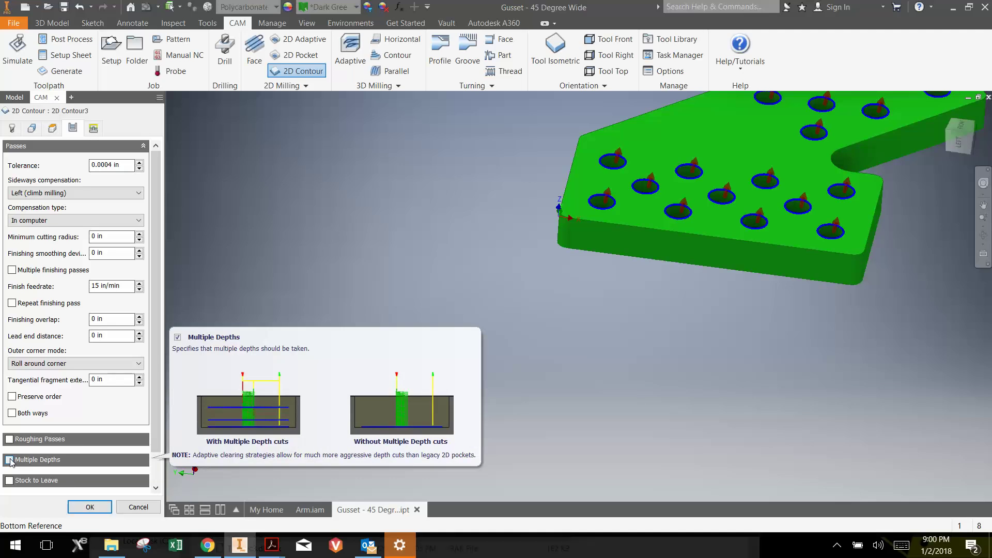
{"action": "left_click_drag", "start_coordinate": [158, 308], "coordinate": [155, 380]}
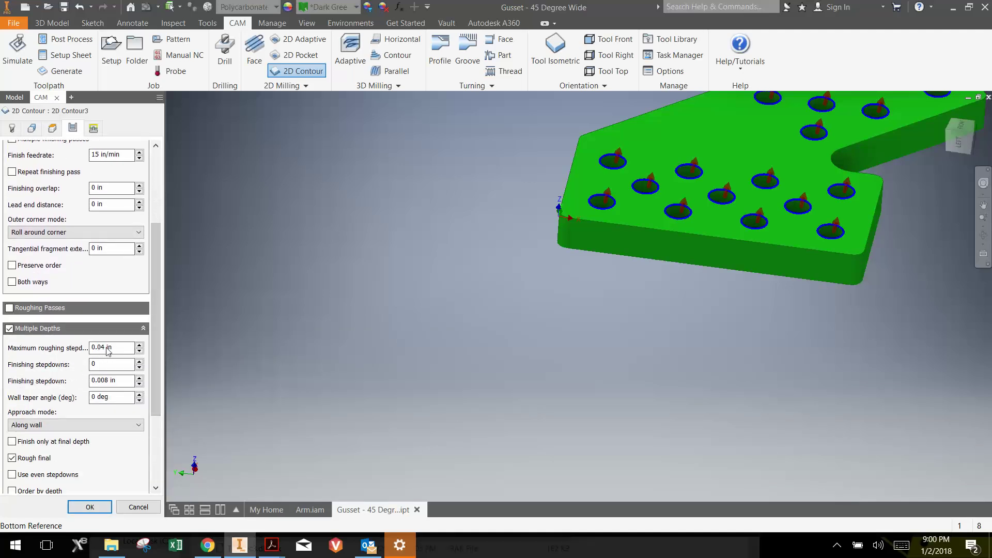
{"action": "left_click_drag", "start_coordinate": [113, 349], "coordinate": [89, 352]}
{"action": "type", "text": ".07"}
- Review the Leads & Transitions values, then accept 2D Contour3 to generate its hole toolpath
{"action": "left_click", "coordinate": [94, 129]}
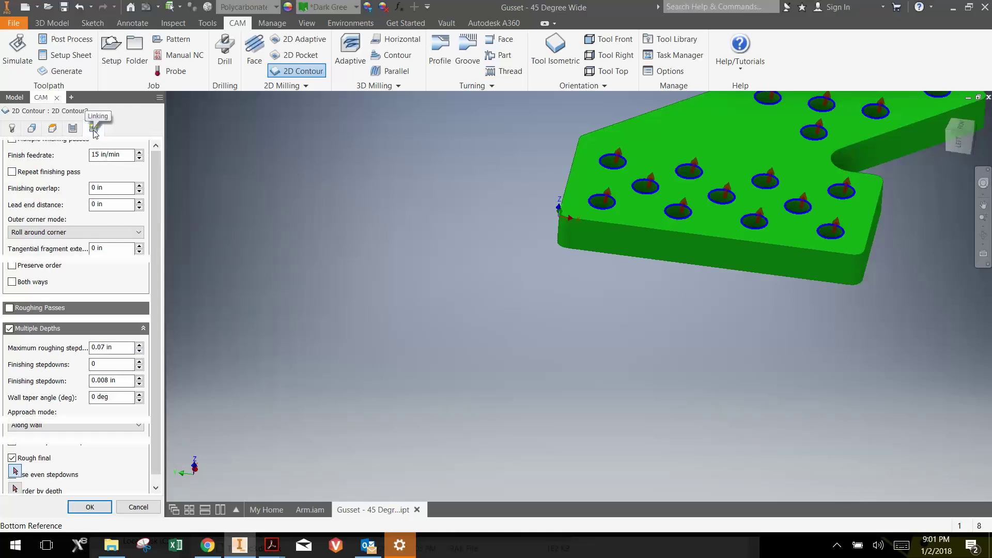
{"action": "scroll", "coordinate": [156, 233], "scroll_direction": "down", "scroll_amount": 1}
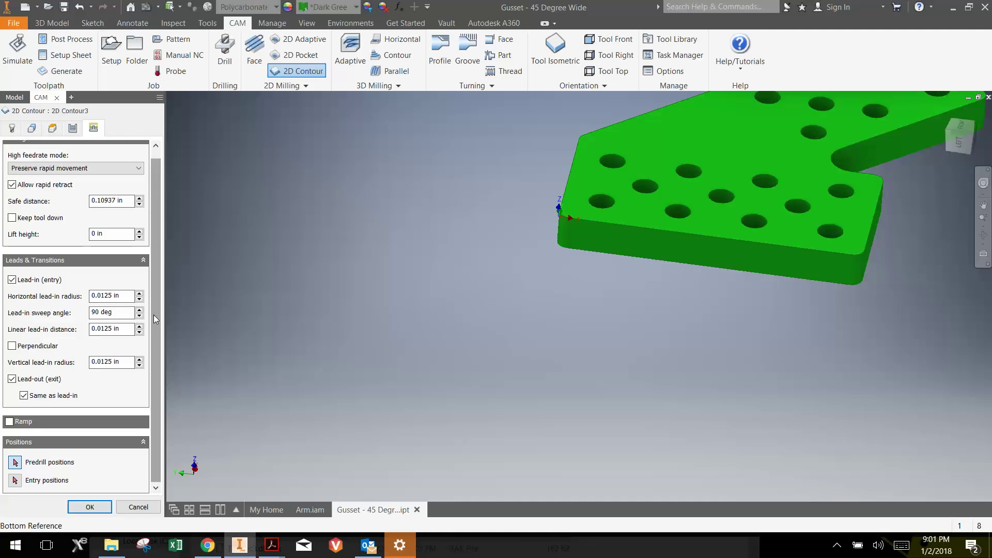
{"action": "scroll", "coordinate": [153, 312], "scroll_direction": "up", "scroll_amount": 1}
{"action": "scroll", "coordinate": [150, 336], "scroll_direction": "down", "scroll_amount": 1}
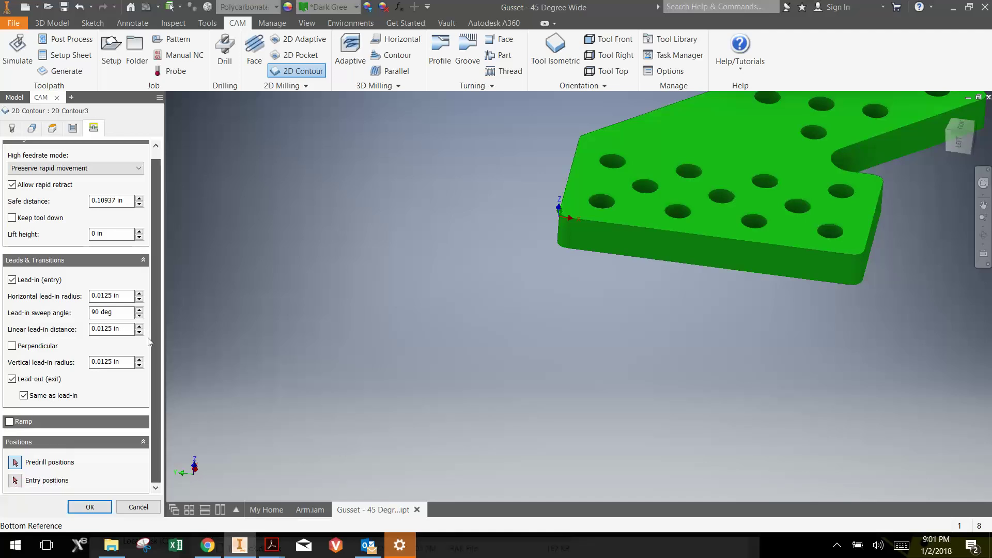
{"action": "left_click", "coordinate": [97, 508]}
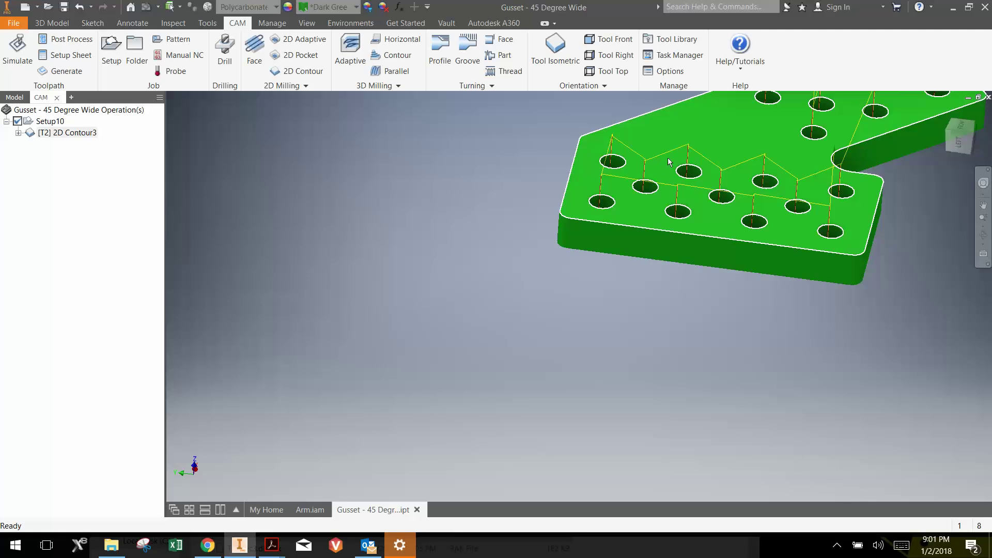
- Orbit to a near top-down view and zoom in on the hole toolpaths
{"action": "left_click", "coordinate": [982, 236]}
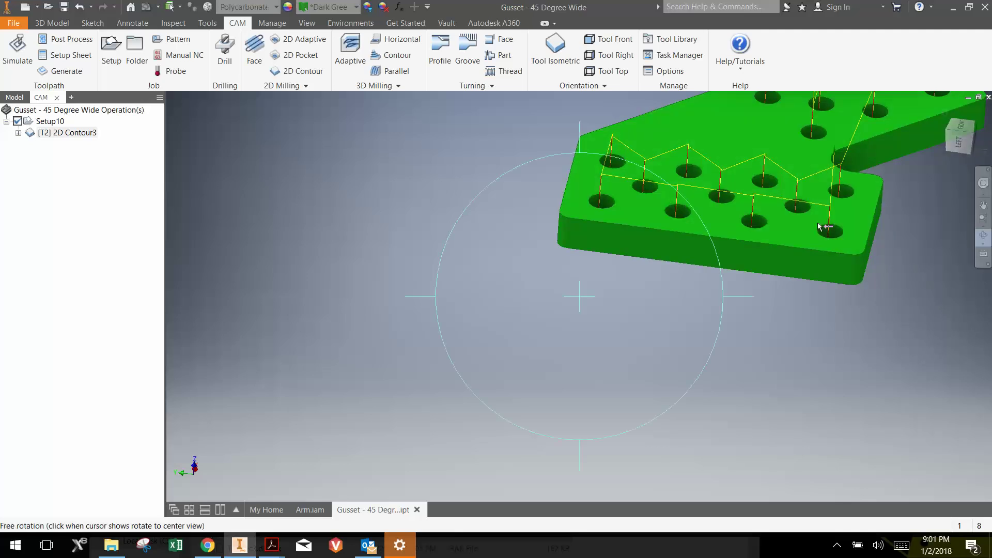
{"action": "left_click_drag", "start_coordinate": [656, 217], "coordinate": [652, 276]}
{"action": "scroll", "coordinate": [594, 272], "scroll_direction": "up", "scroll_amount": 5}
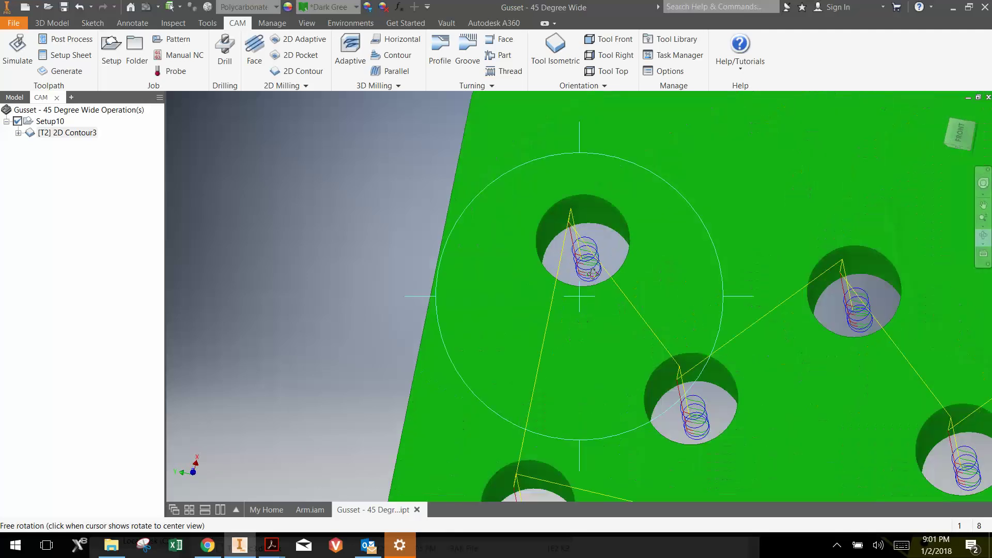
{"action": "scroll", "coordinate": [593, 273], "scroll_direction": "up", "scroll_amount": 3}
{"action": "left_click_drag", "start_coordinate": [597, 262], "coordinate": [598, 250]}
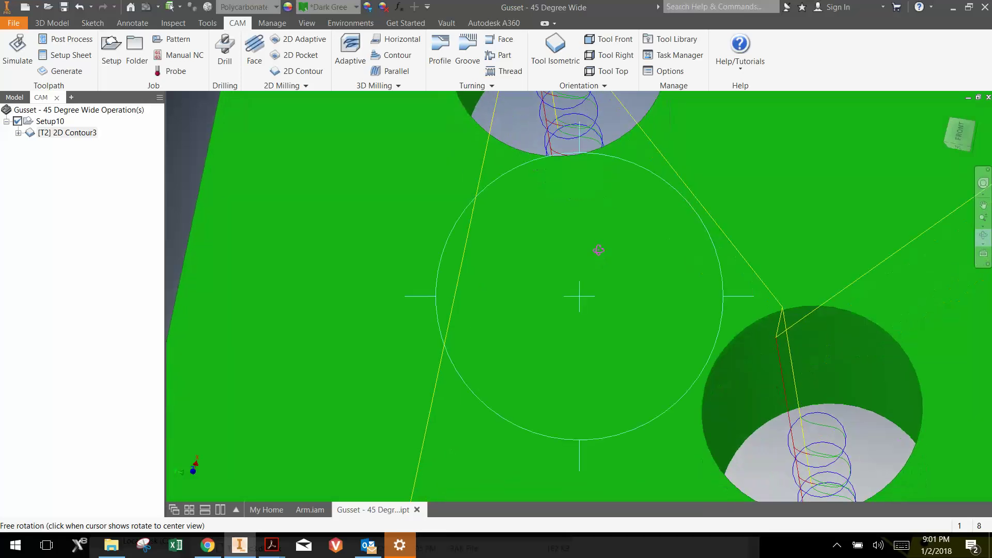
{"action": "scroll", "coordinate": [599, 233], "scroll_direction": "down", "scroll_amount": 3}
{"action": "scroll", "coordinate": [599, 160], "scroll_direction": "up", "scroll_amount": 3}
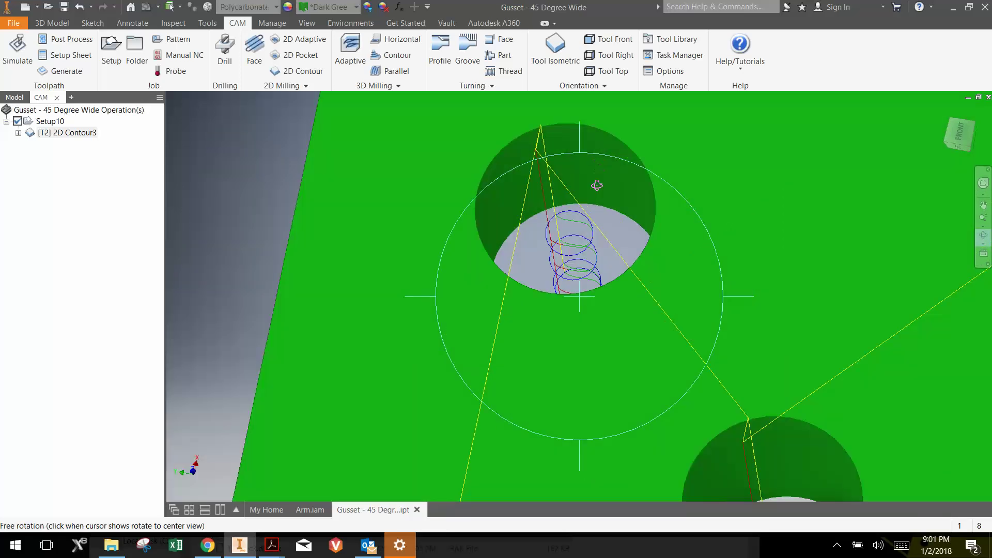
{"action": "right_click", "coordinate": [594, 219]}
{"action": "left_click", "coordinate": [634, 217]}
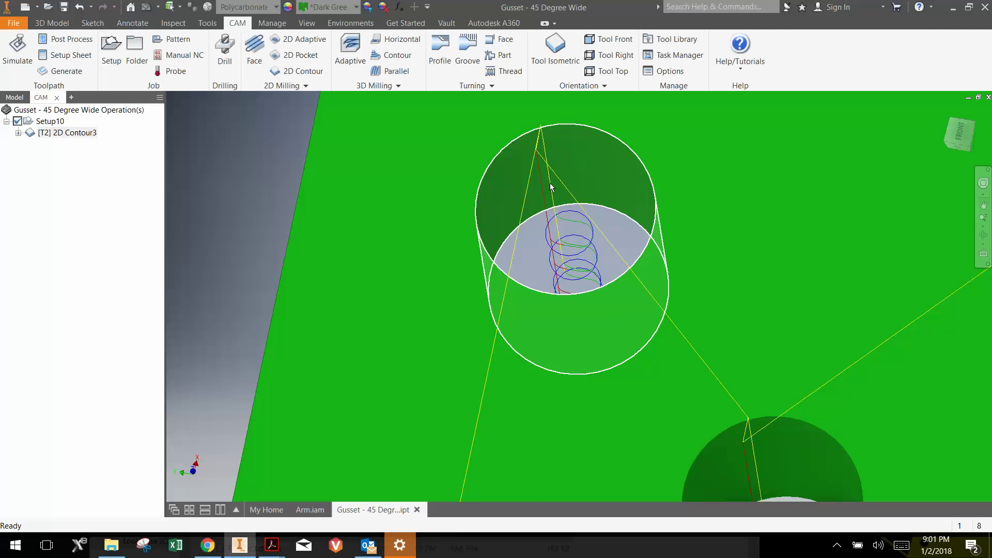
- Re-orbit the part slightly to inspect the hole toolpaths from a better angle, then exit orbit
{"action": "mouse_move", "coordinate": [550, 190]}
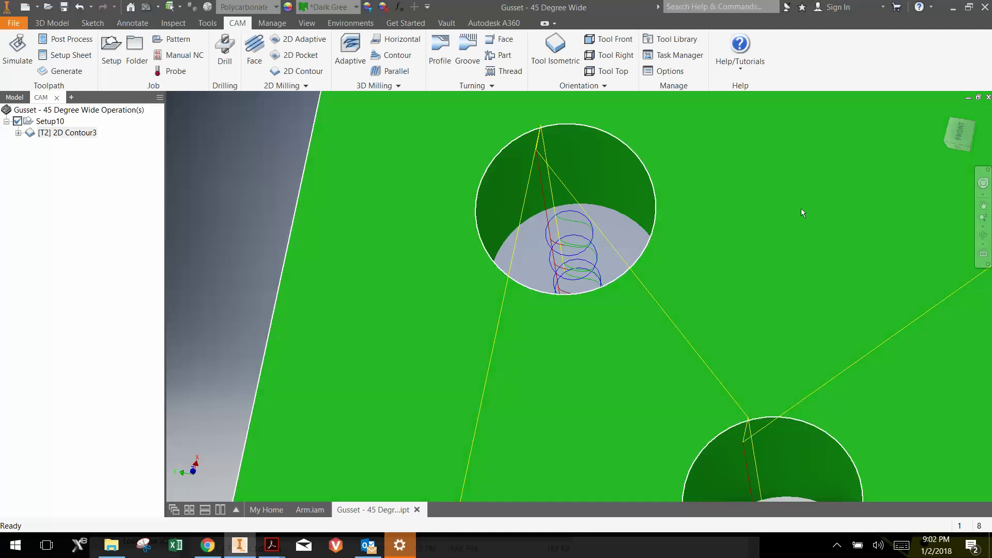
{"action": "scroll", "coordinate": [801, 208], "scroll_direction": "down", "scroll_amount": 2}
{"action": "scroll", "coordinate": [801, 208], "scroll_direction": "down", "scroll_amount": 5}
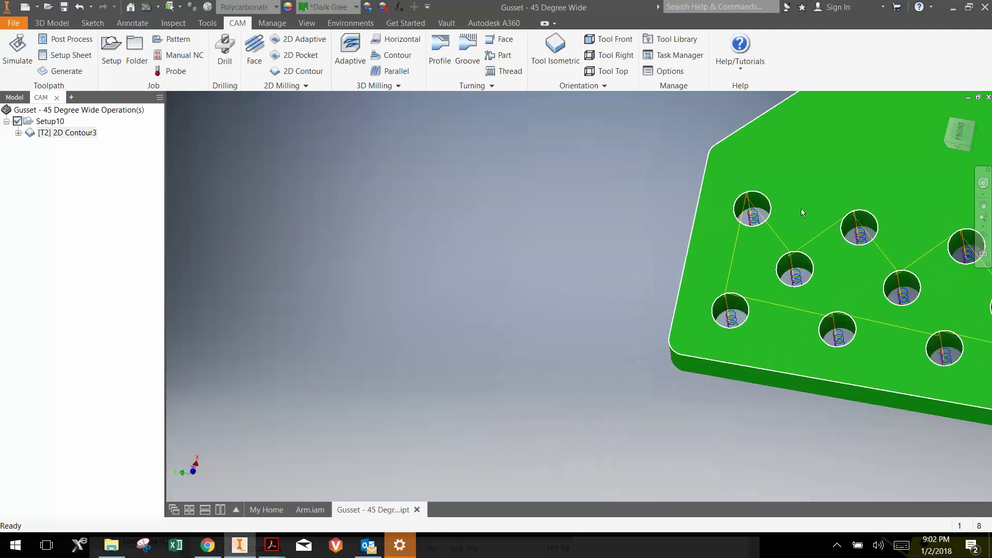
{"action": "scroll", "coordinate": [874, 166], "scroll_direction": "up", "scroll_amount": 4}
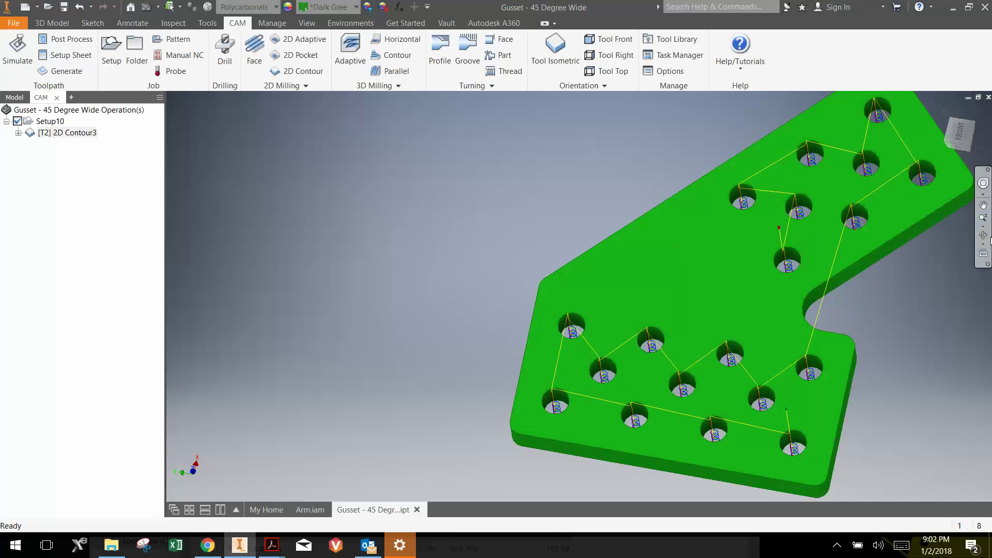
{"action": "left_click", "coordinate": [983, 235]}
{"action": "left_click_drag", "start_coordinate": [650, 270], "coordinate": [643, 247]}
{"action": "scroll", "coordinate": [644, 248], "scroll_direction": "down", "scroll_amount": 5}
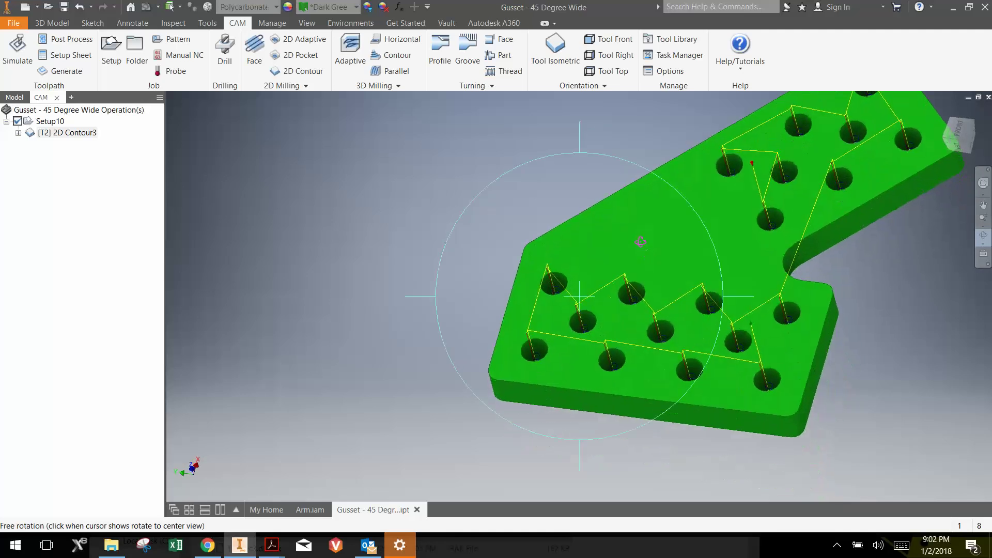
{"action": "scroll", "coordinate": [696, 216], "scroll_direction": "up", "scroll_amount": 4}
{"action": "right_click", "coordinate": [696, 216]}
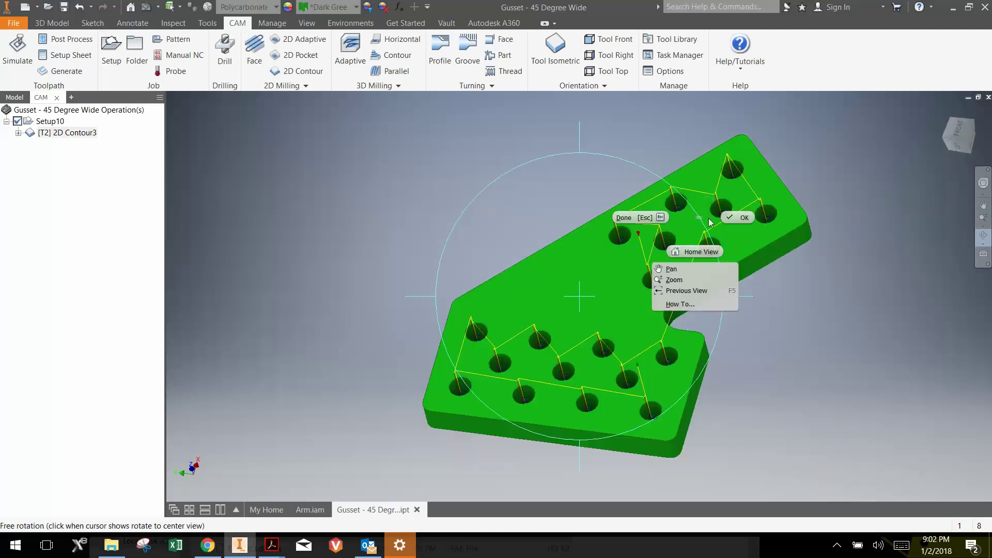
{"action": "key", "text": "Escape"}
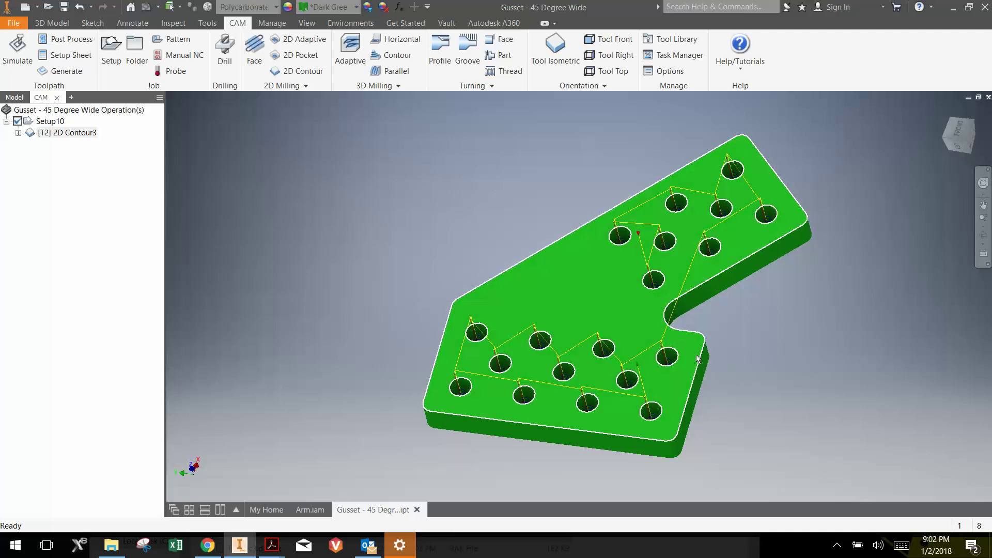
- Start a new 2D Contour using the gusset's bottom outer edge and the 1/8" flat endmill
{"action": "left_click", "coordinate": [312, 73]}
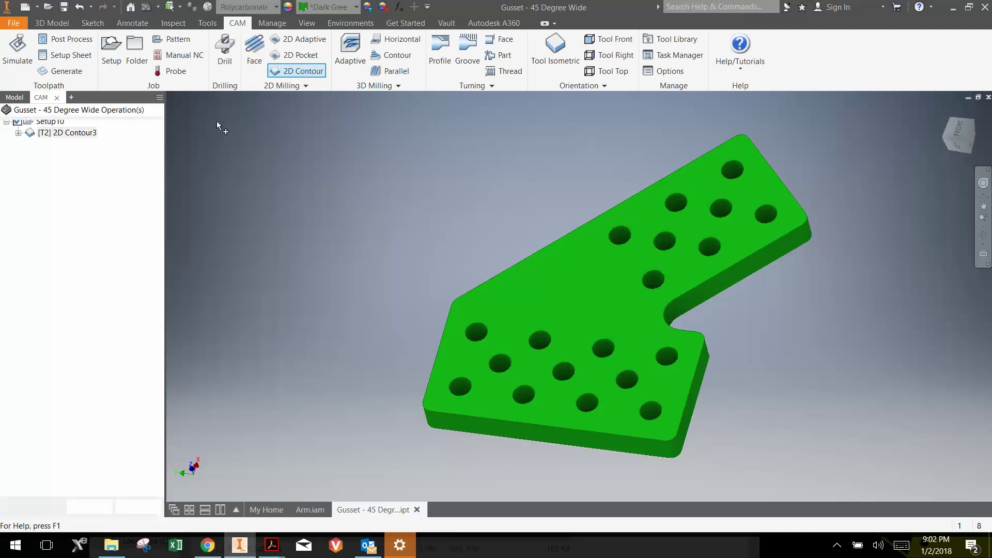
{"action": "left_click", "coordinate": [543, 419]}
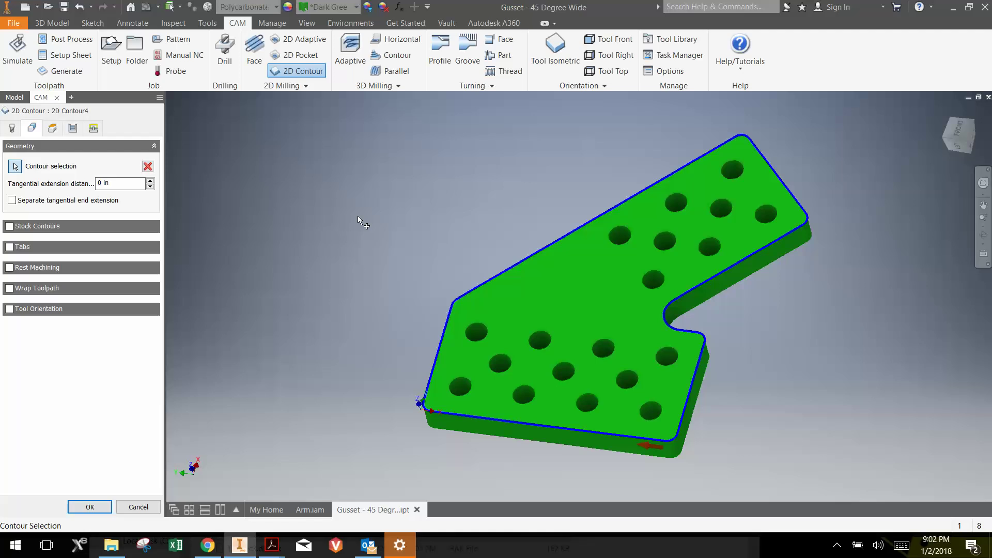
{"action": "left_click", "coordinate": [15, 133]}
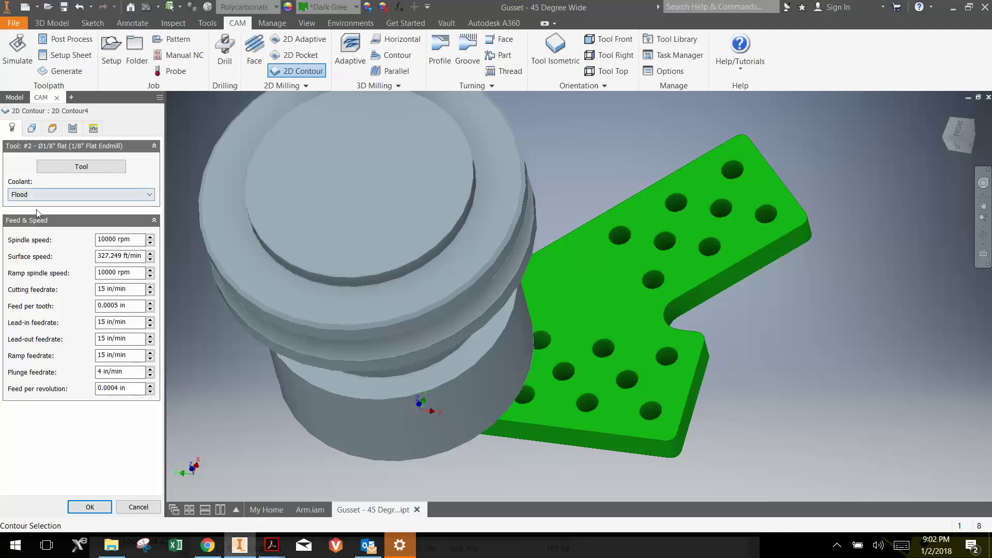
- Set 2D Contour4's Bottom Height to Model bottom with a -0.005 in offset (-0.235 in)
{"action": "left_click", "coordinate": [52, 129]}
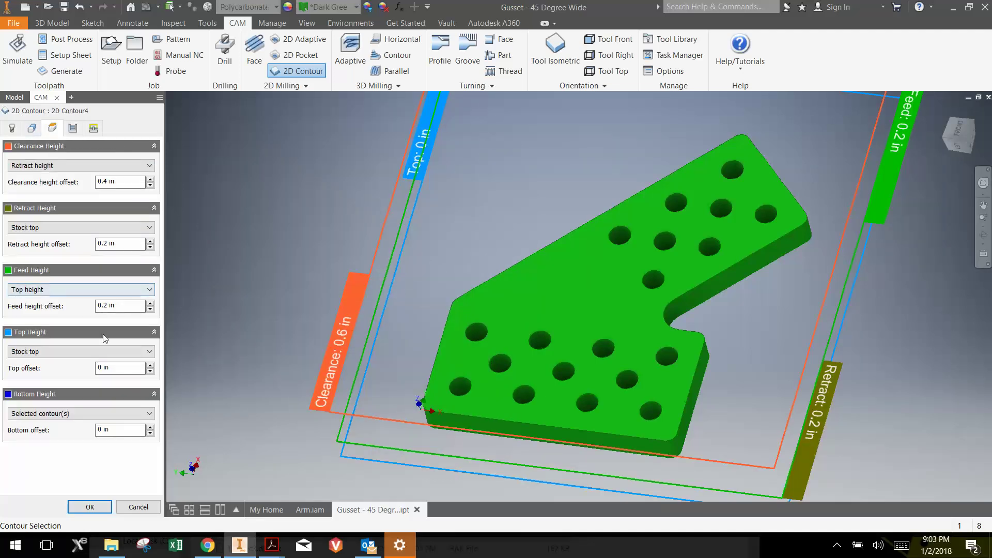
{"action": "left_click", "coordinate": [84, 412]}
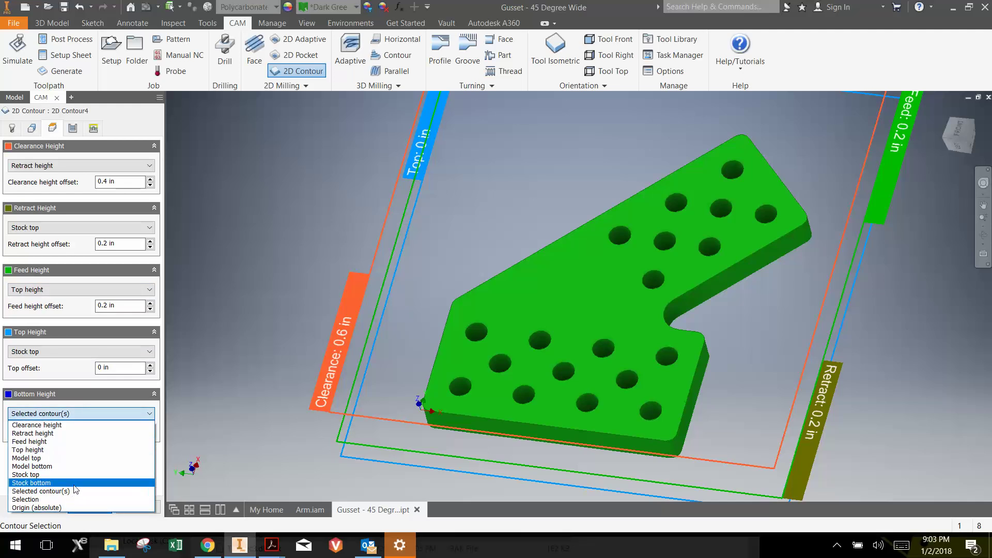
{"action": "left_click", "coordinate": [77, 466]}
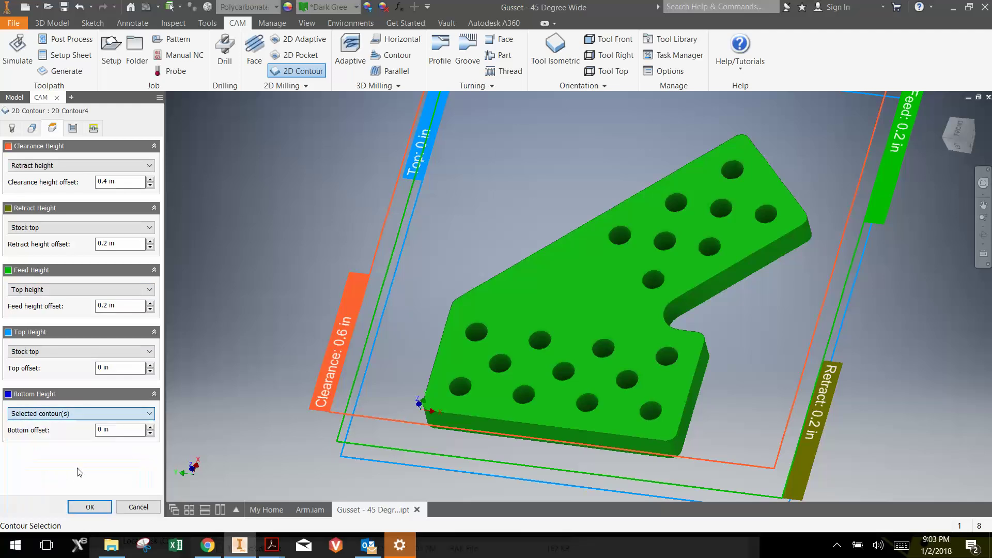
{"action": "double_click", "coordinate": [112, 432]}
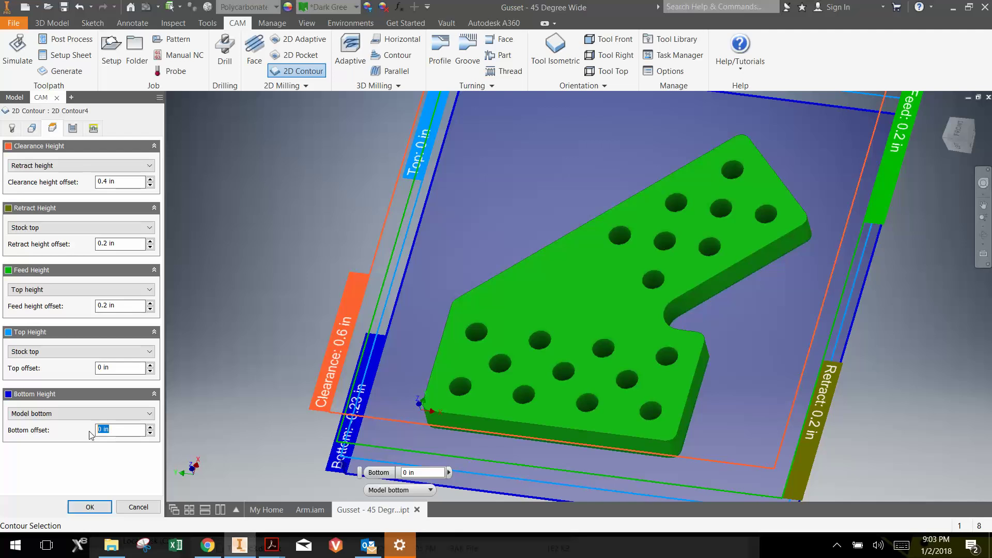
{"action": "type", "text": "-.005"}
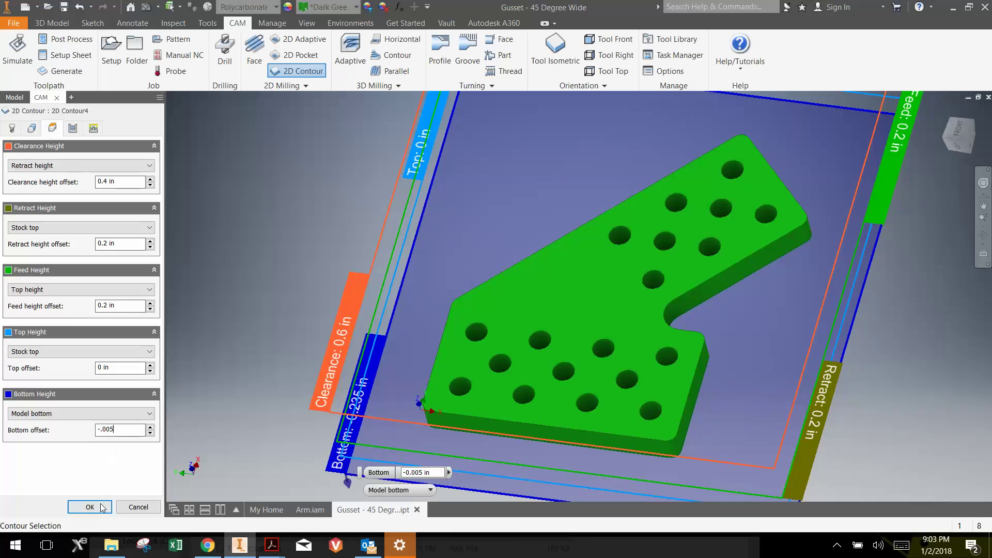
- Enable Multiple Depths with a 0.07 in maximum roughing stepdown, leaving Roughing Passes off
{"action": "left_click", "coordinate": [73, 128]}
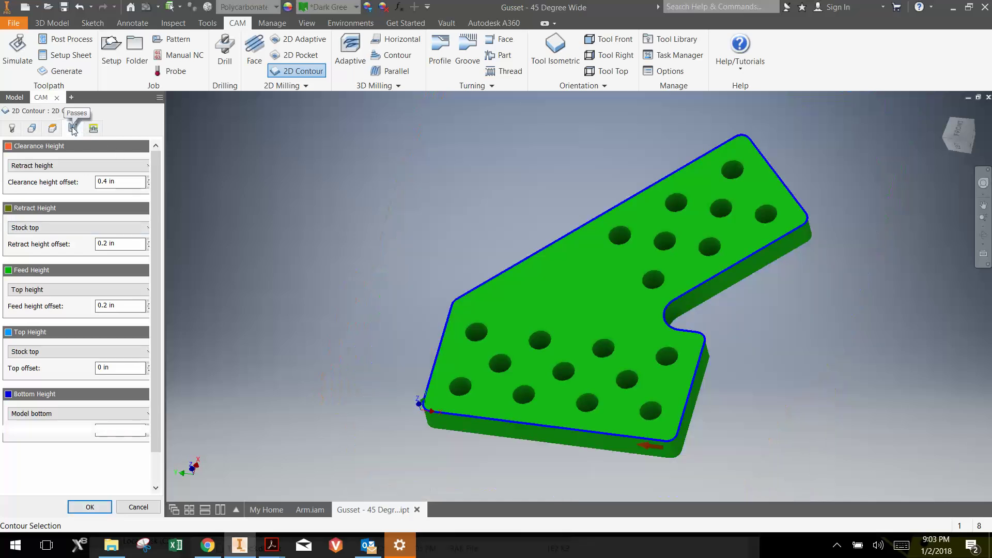
{"action": "scroll", "coordinate": [153, 288], "scroll_direction": "down", "scroll_amount": 2}
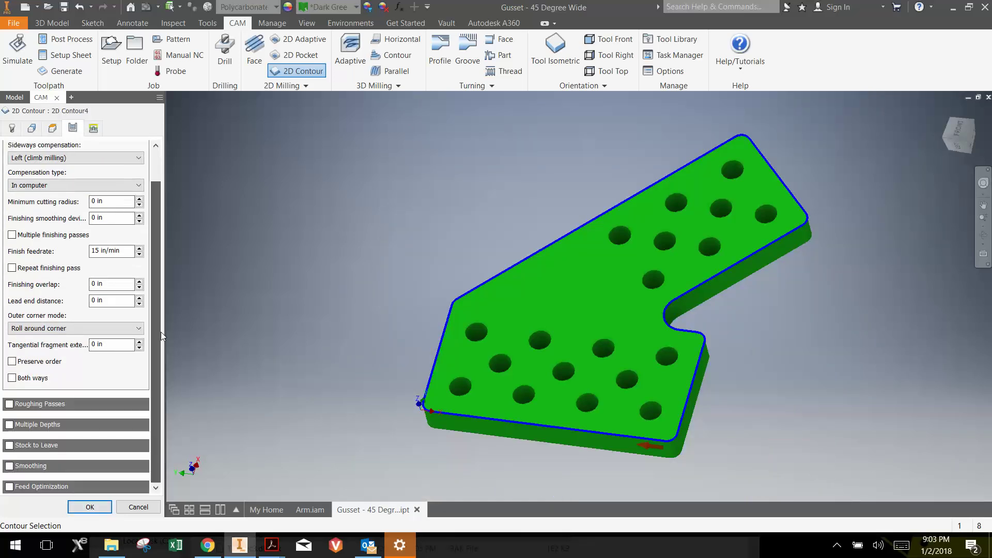
{"action": "left_click", "coordinate": [9, 404]}
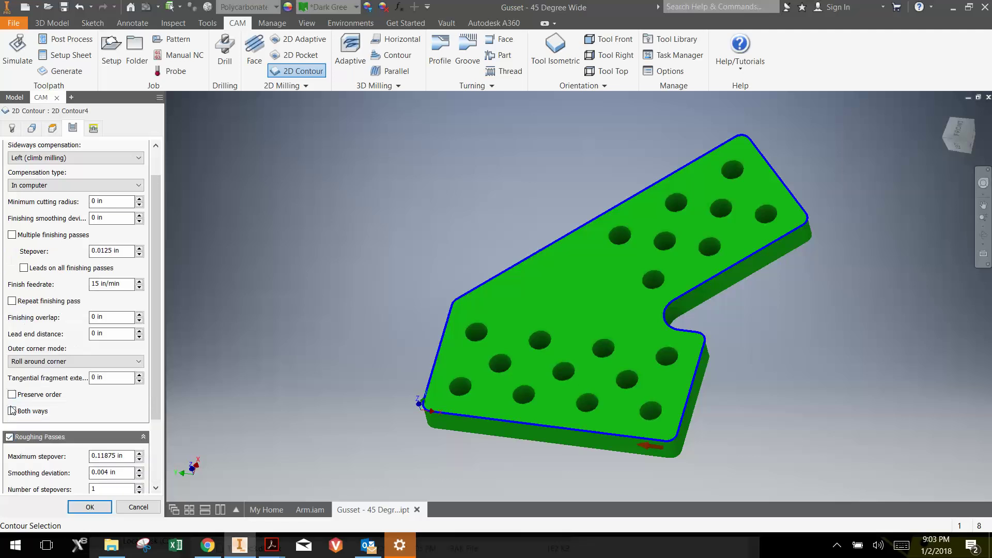
{"action": "left_click", "coordinate": [8, 437]}
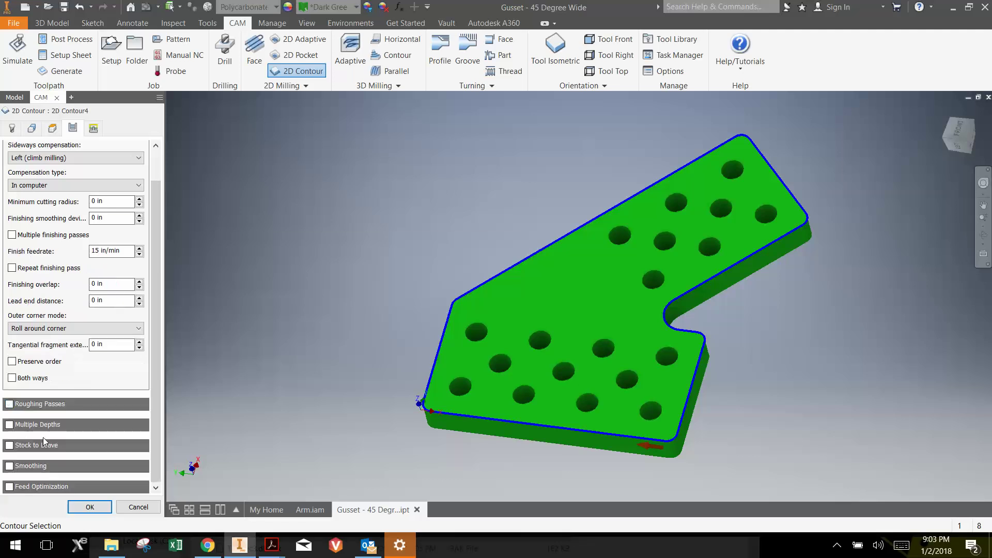
{"action": "left_click", "coordinate": [9, 424]}
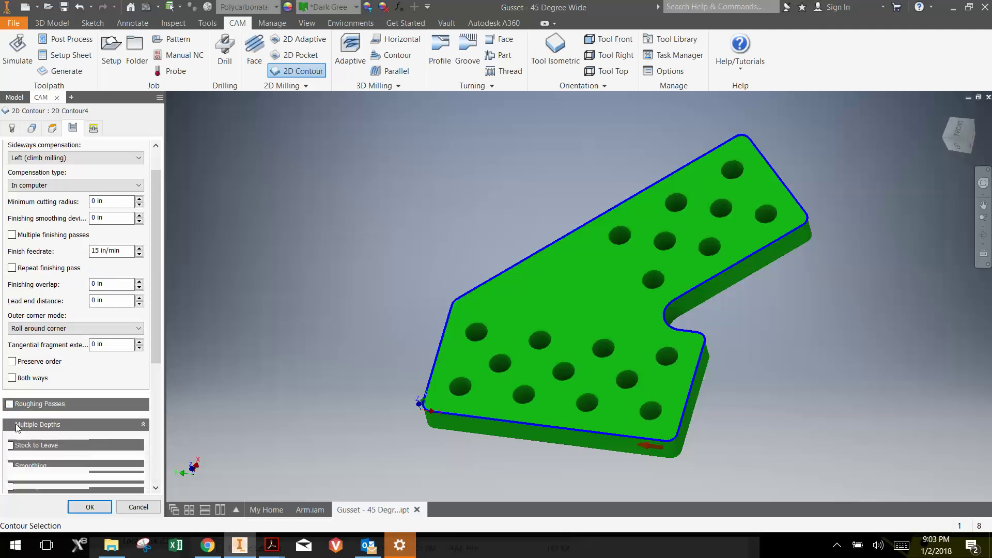
{"action": "left_click_drag", "start_coordinate": [120, 448], "coordinate": [81, 449]}
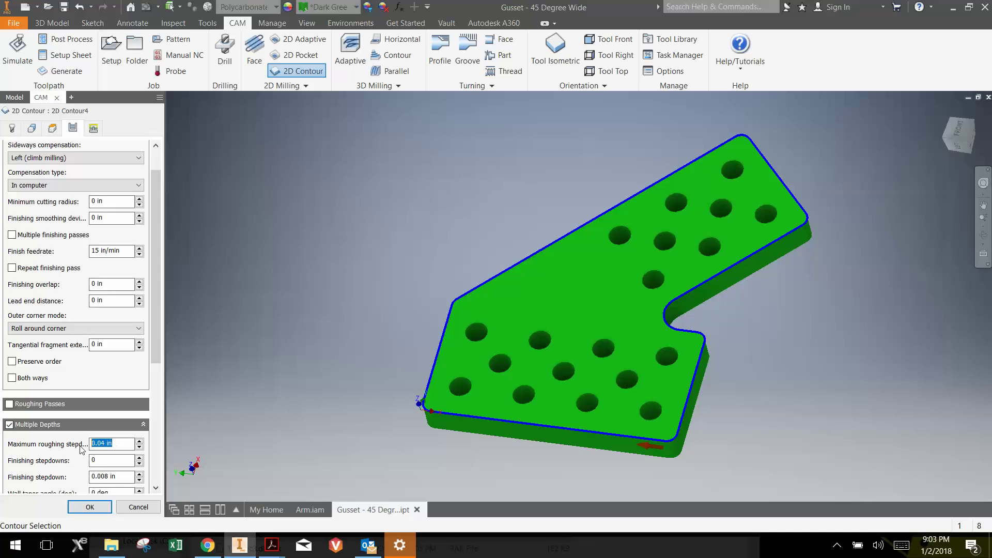
{"action": "type", "text": "."}
- Review the lead-in and lead-out: 0.0125 in radius with 90 deg sweep
{"action": "left_click", "coordinate": [91, 133]}
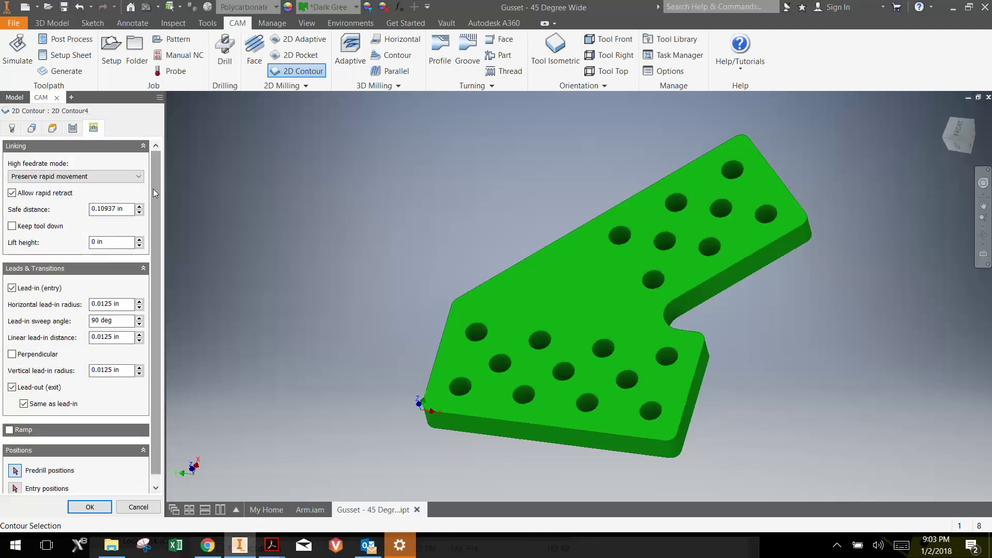
{"action": "left_click_drag", "start_coordinate": [156, 175], "coordinate": [153, 234]}
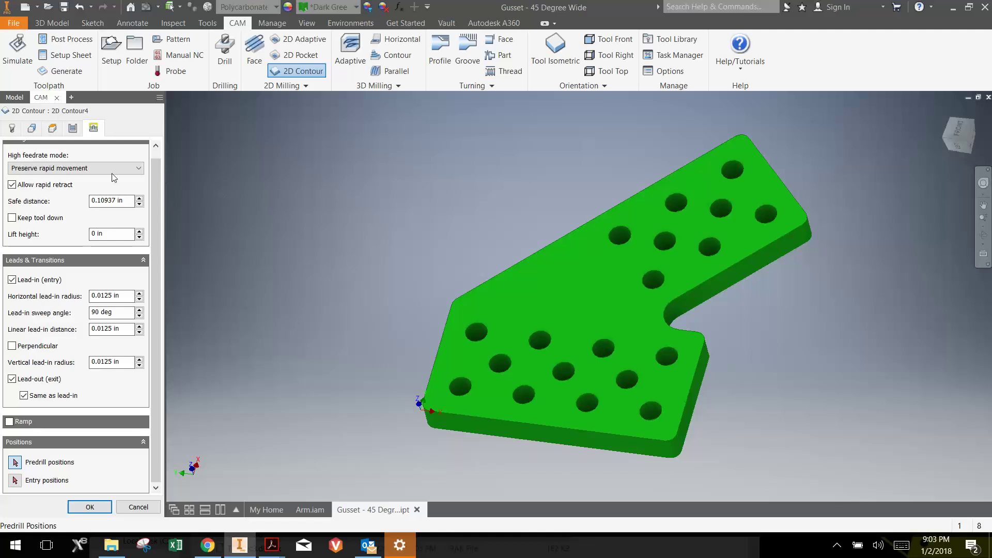
- Turn on Tabs for the perimeter with 0.75 in width and 0.05 in height
{"action": "left_click", "coordinate": [32, 129]}
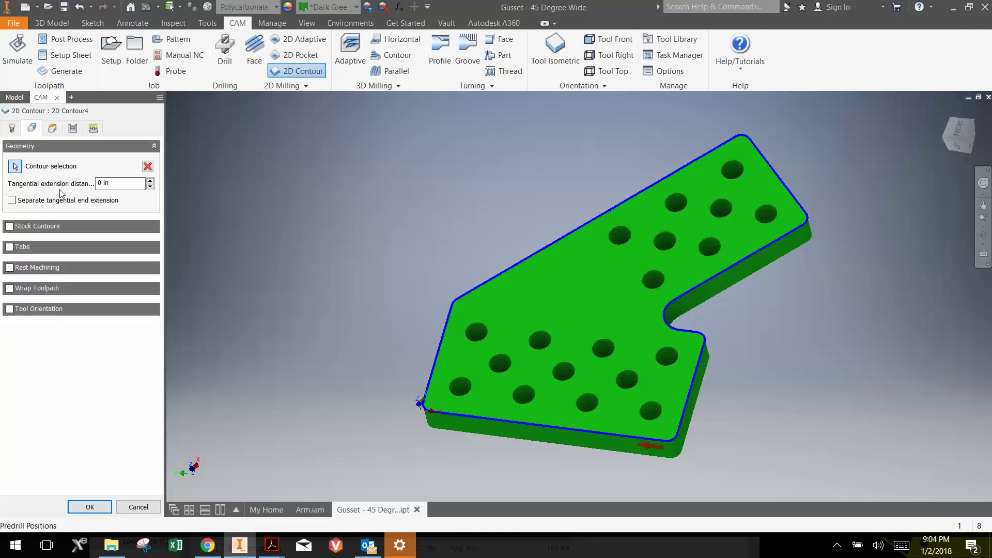
{"action": "left_click", "coordinate": [11, 248]}
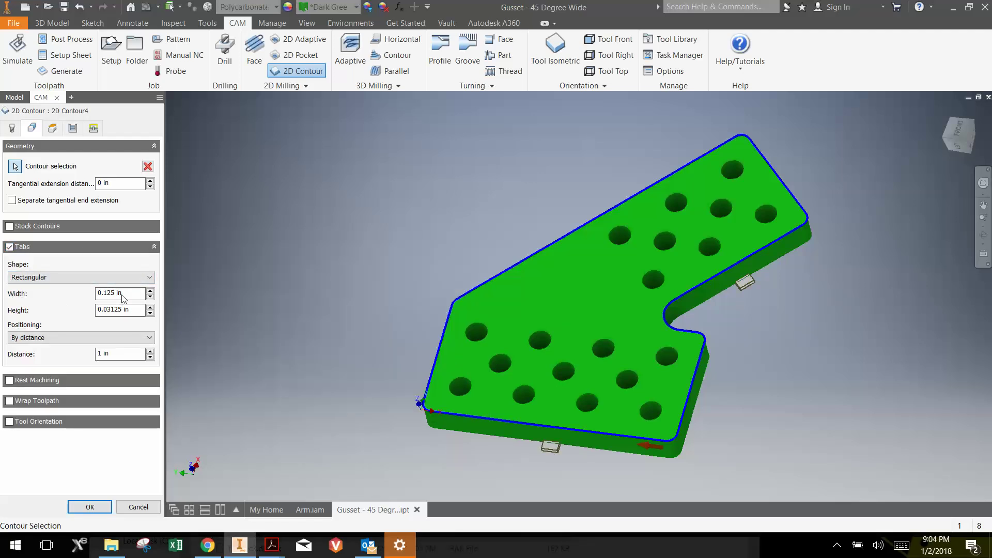
{"action": "mouse_move", "coordinate": [127, 298]}
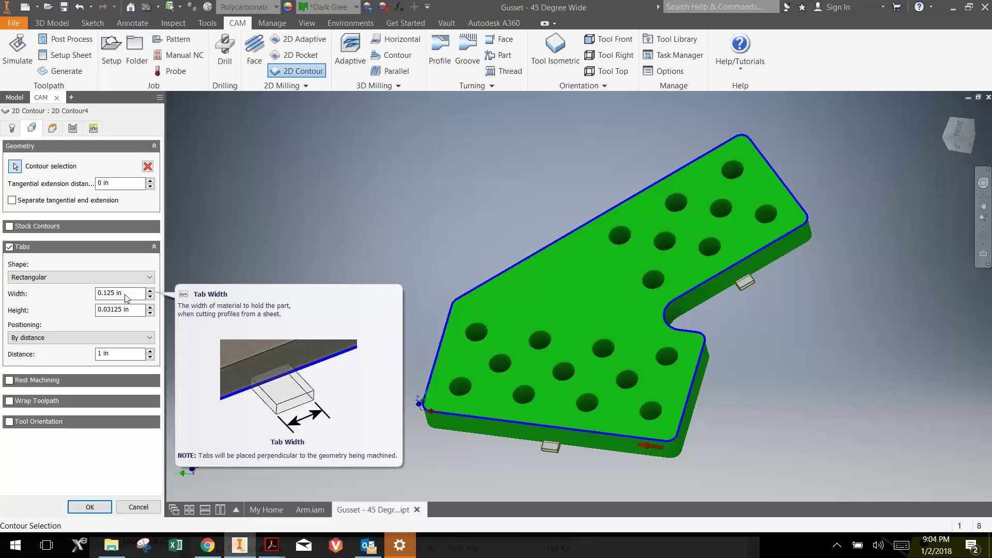
{"action": "left_click", "coordinate": [125, 295]}
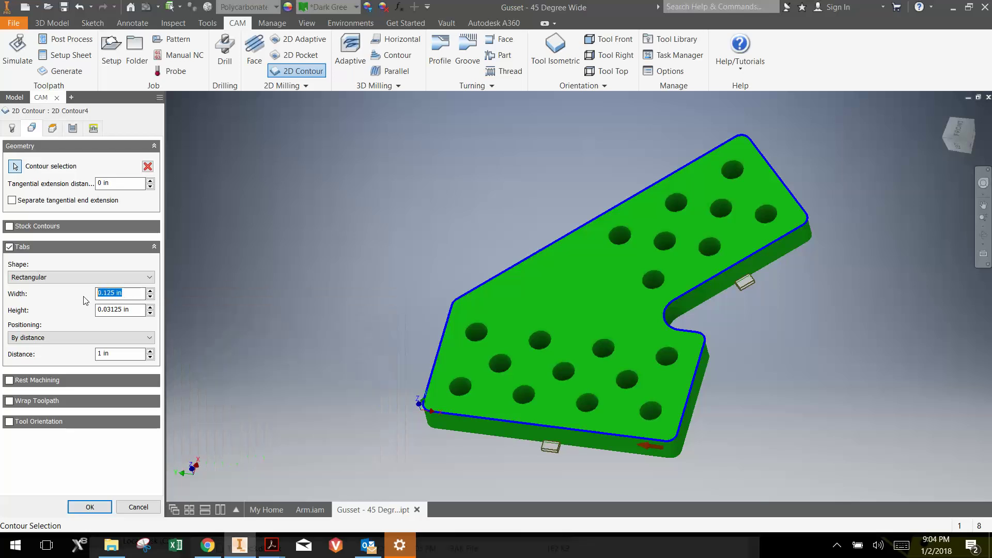
{"action": "type", "text": ".75"}
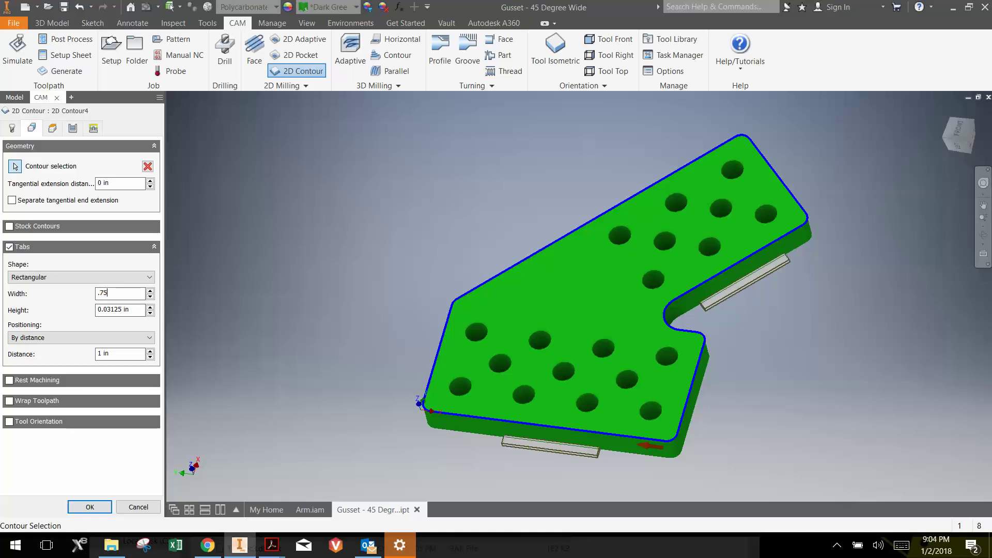
{"action": "key", "text": "Tab"}
{"action": "type", "text": ".05"}
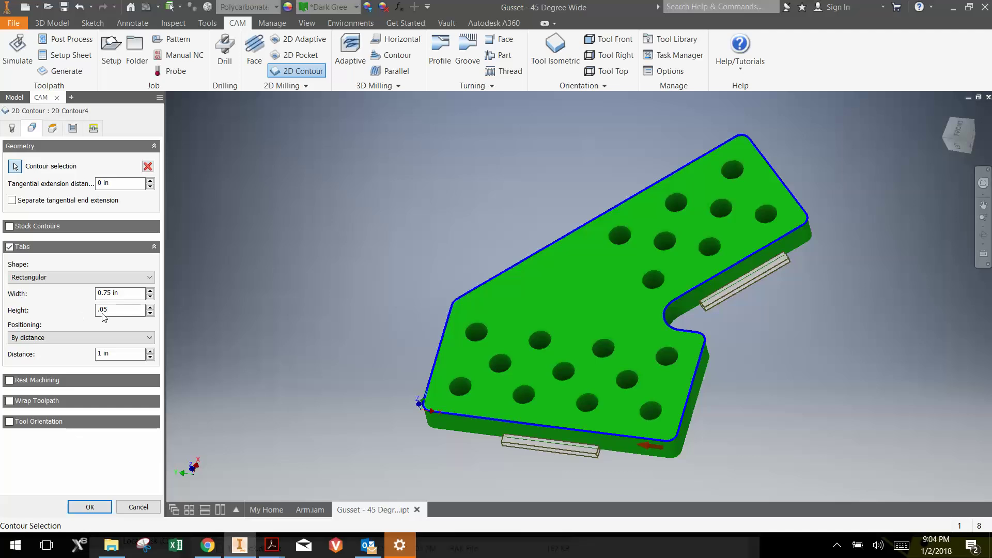
- Keep tab Positioning By distance at 1 in while orbiting to preview the tabs
{"action": "left_click", "coordinate": [982, 237]}
{"action": "left_click_drag", "start_coordinate": [584, 300], "coordinate": [645, 295]}
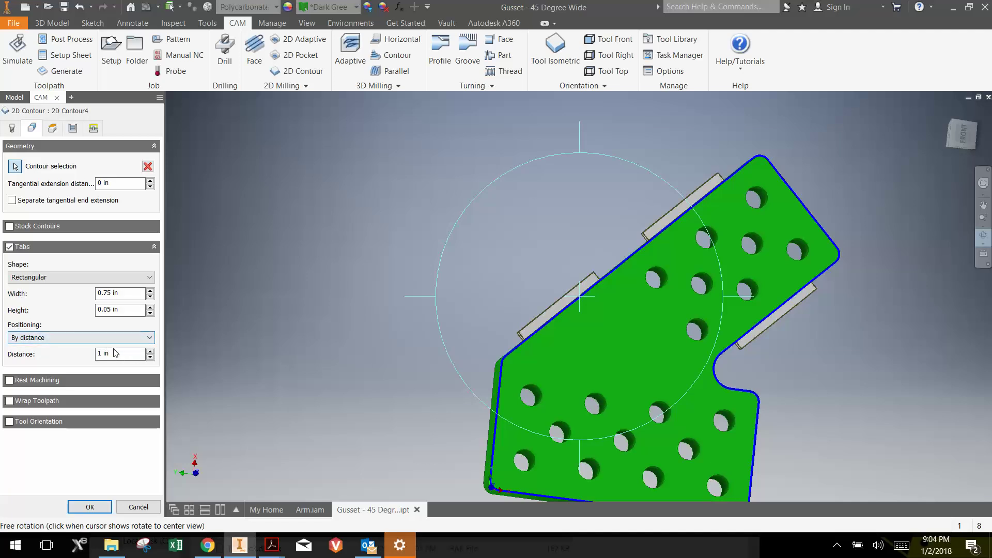
{"action": "left_click_drag", "start_coordinate": [594, 297], "coordinate": [610, 272]}
{"action": "left_click", "coordinate": [98, 338]}
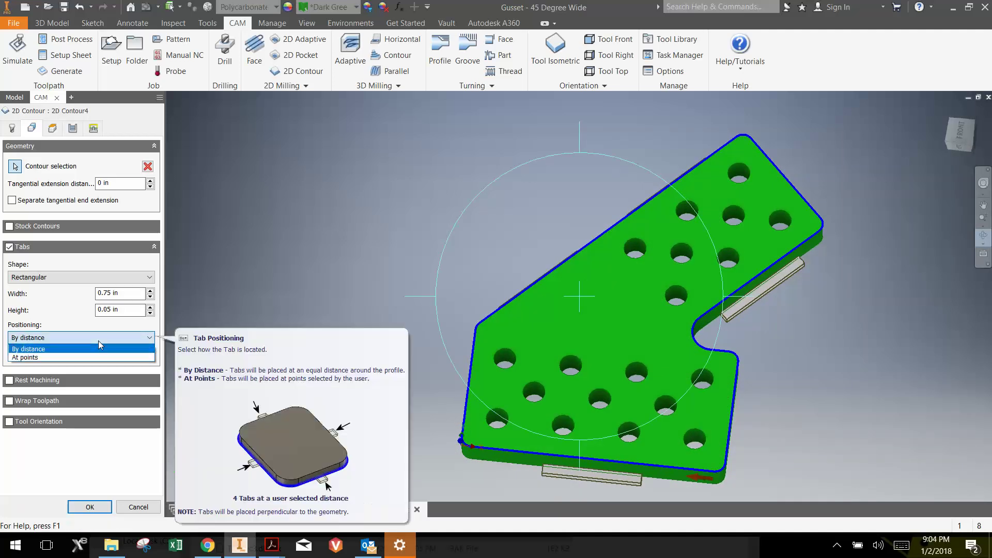
{"action": "left_click", "coordinate": [91, 338]}
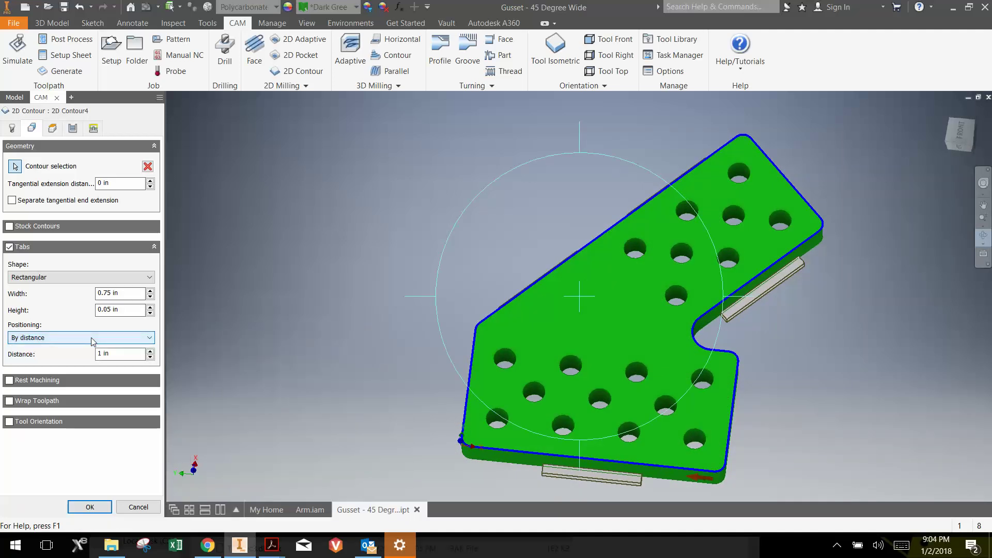
{"action": "mouse_move", "coordinate": [573, 315]}
{"action": "left_mouse_down"}
{"action": "mouse_move", "coordinate": [577, 335]}
{"action": "mouse_move", "coordinate": [567, 266]}
{"action": "mouse_move", "coordinate": [523, 308]}
{"action": "left_mouse_up"}
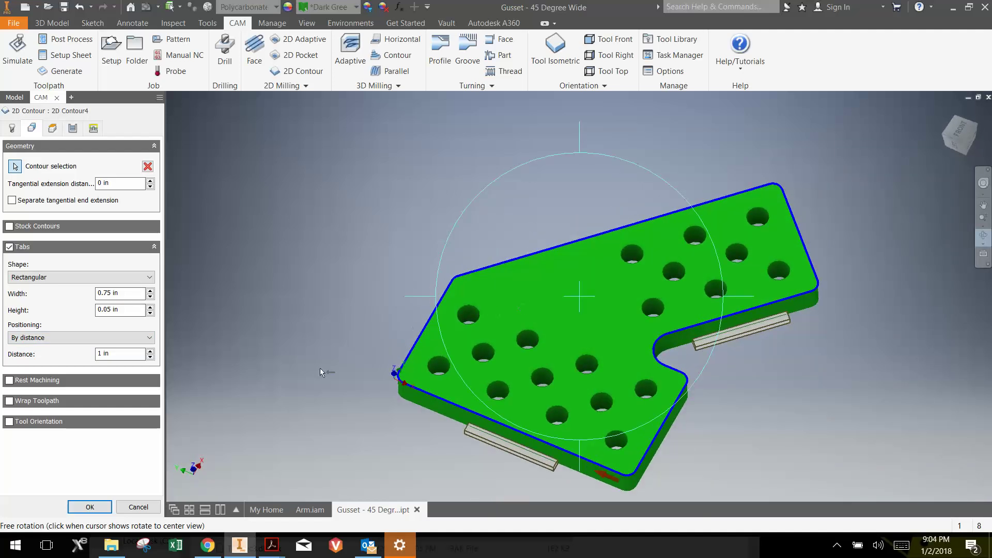
- Accept 2D Contour4, inspect its tabbed perimeter toolpath, and select Setup10 in the CAM browser
{"action": "left_click", "coordinate": [90, 507]}
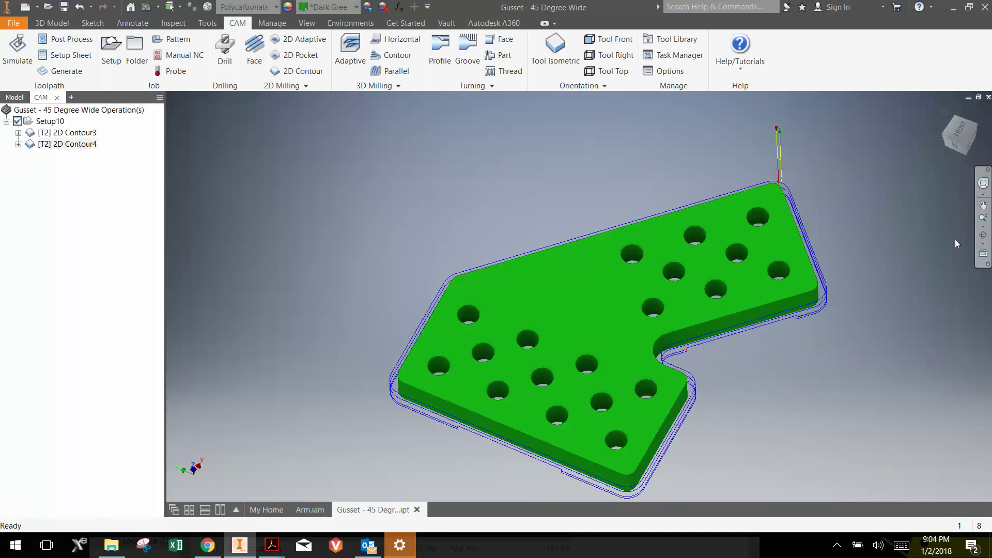
{"action": "left_click", "coordinate": [983, 235]}
{"action": "left_click_drag", "start_coordinate": [668, 268], "coordinate": [575, 294]}
{"action": "scroll", "coordinate": [575, 294], "scroll_direction": "up", "scroll_amount": 4}
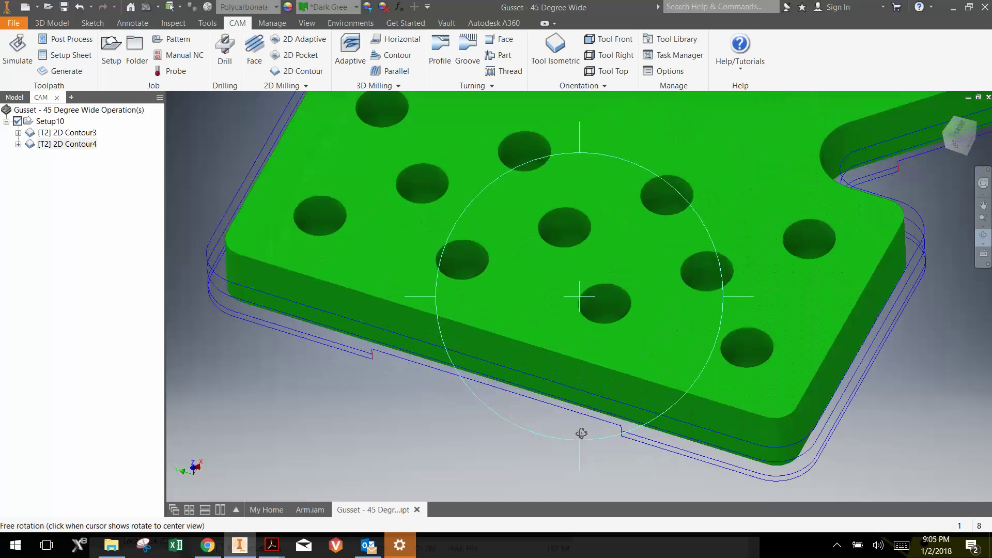
{"action": "scroll", "coordinate": [599, 431], "scroll_direction": "up", "scroll_amount": 2}
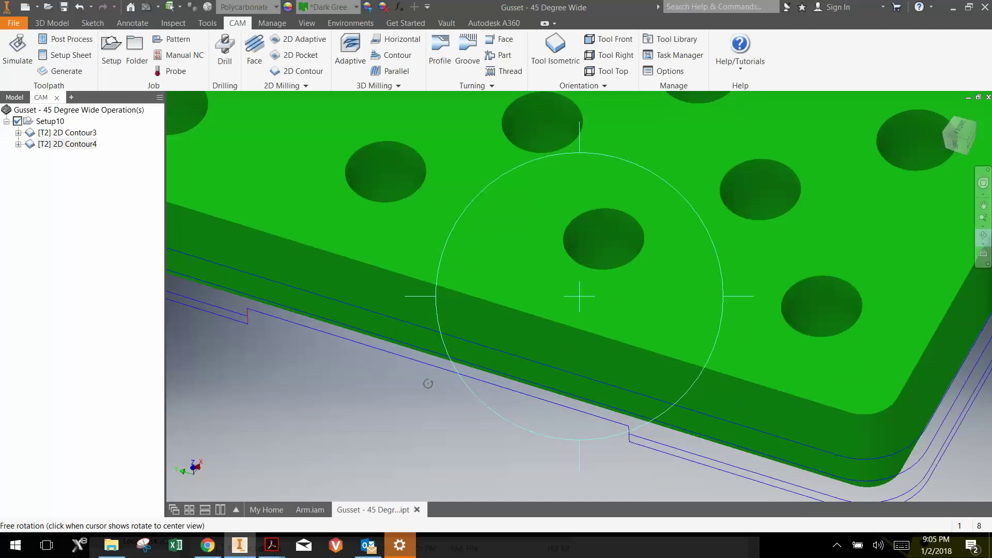
{"action": "scroll", "coordinate": [576, 334], "scroll_direction": "down", "scroll_amount": 5}
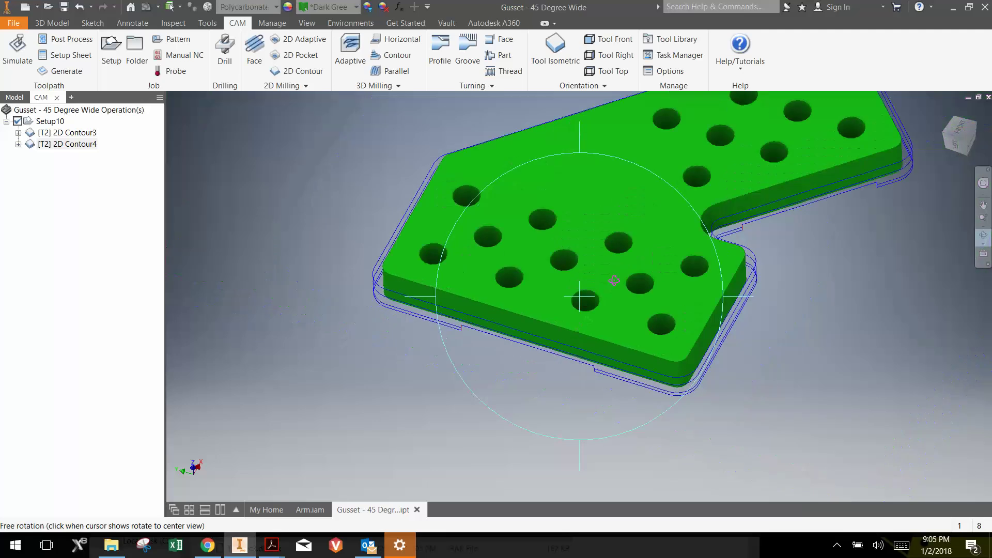
{"action": "left_click_drag", "start_coordinate": [576, 334], "coordinate": [610, 280]}
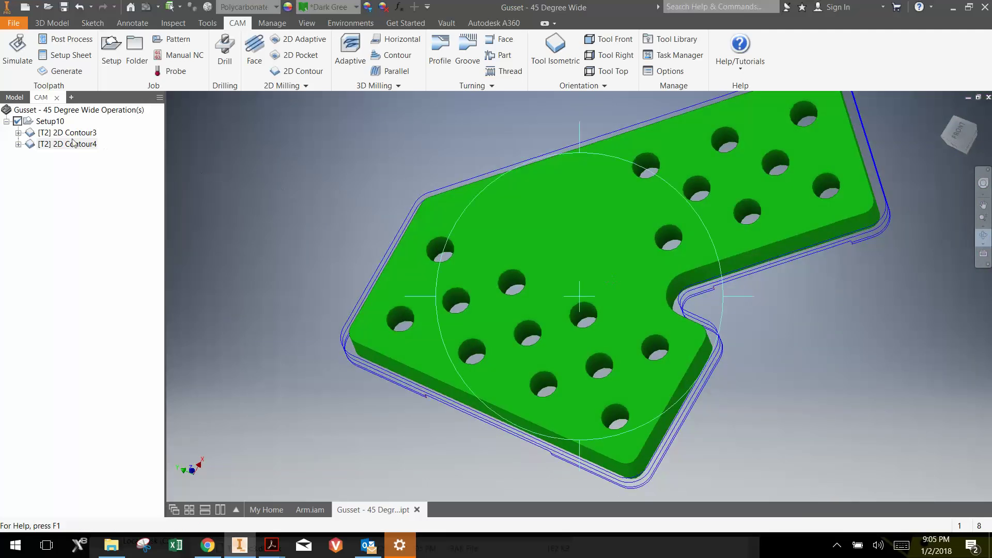
{"action": "left_click", "coordinate": [28, 124]}
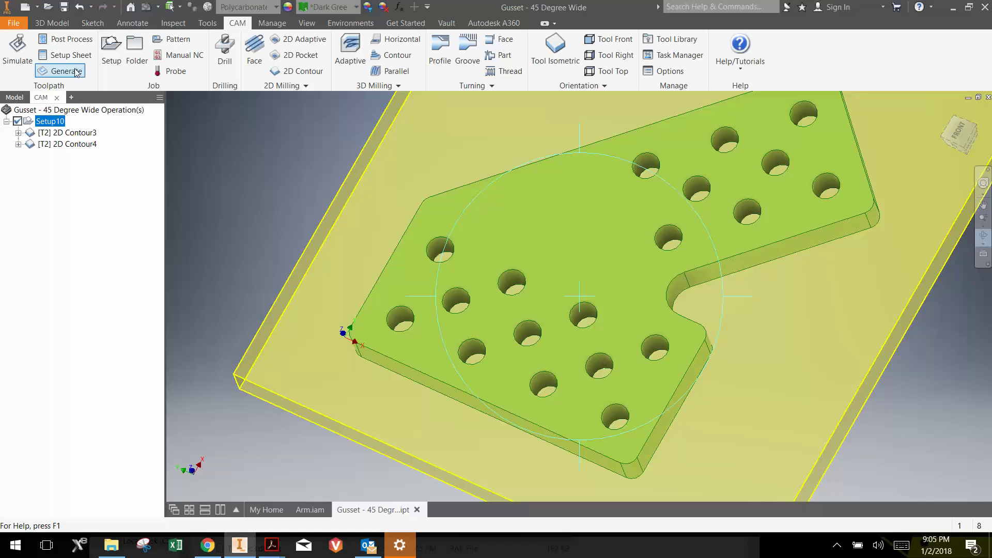
- Launch the Setup10 simulation, orbit to an isometric view, and press Play
{"action": "left_click", "coordinate": [18, 48]}
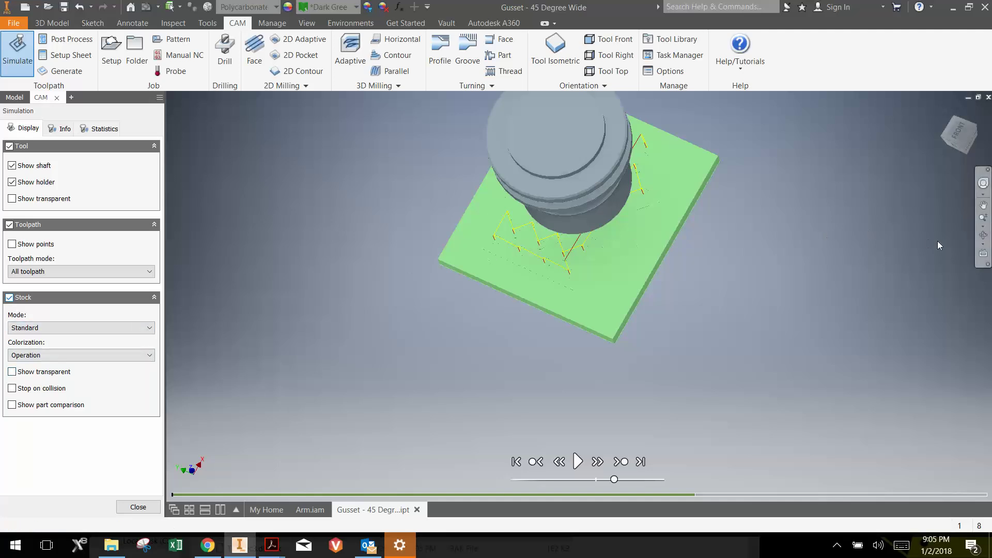
{"action": "left_click_drag", "start_coordinate": [640, 298], "coordinate": [640, 197]}
{"action": "scroll", "coordinate": [640, 196], "scroll_direction": "up", "scroll_amount": 2}
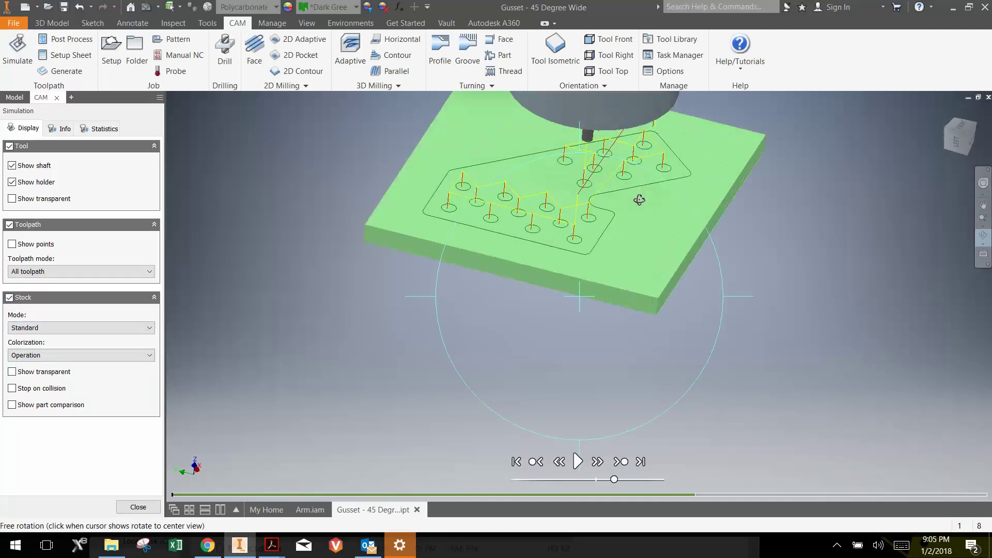
{"action": "right_click", "coordinate": [580, 438]}
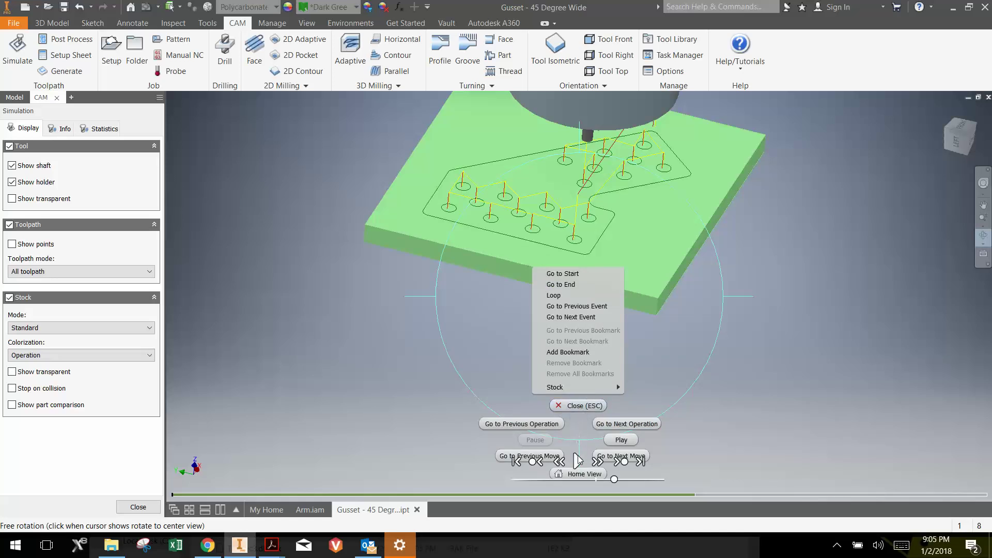
{"action": "key", "text": "Escape"}
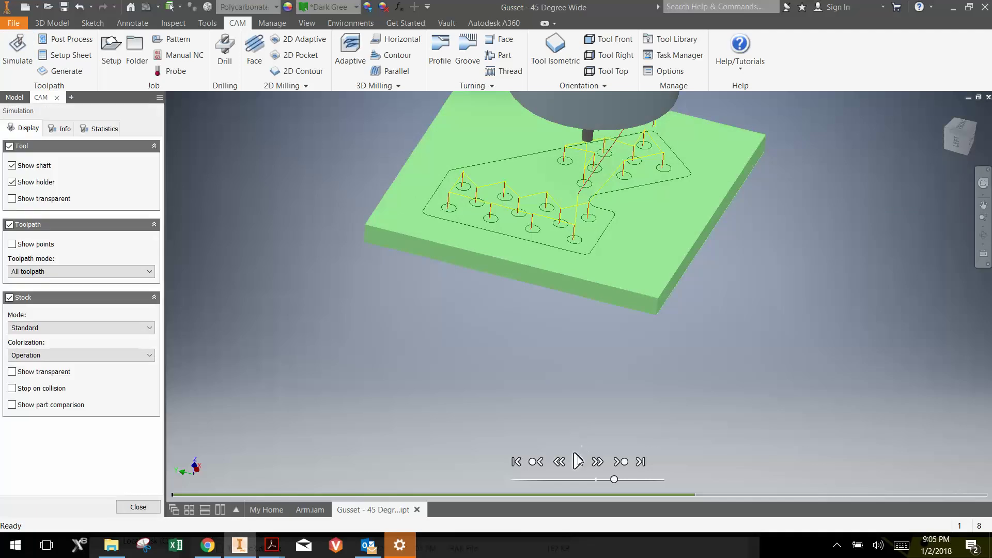
{"action": "left_click", "coordinate": [578, 460]}
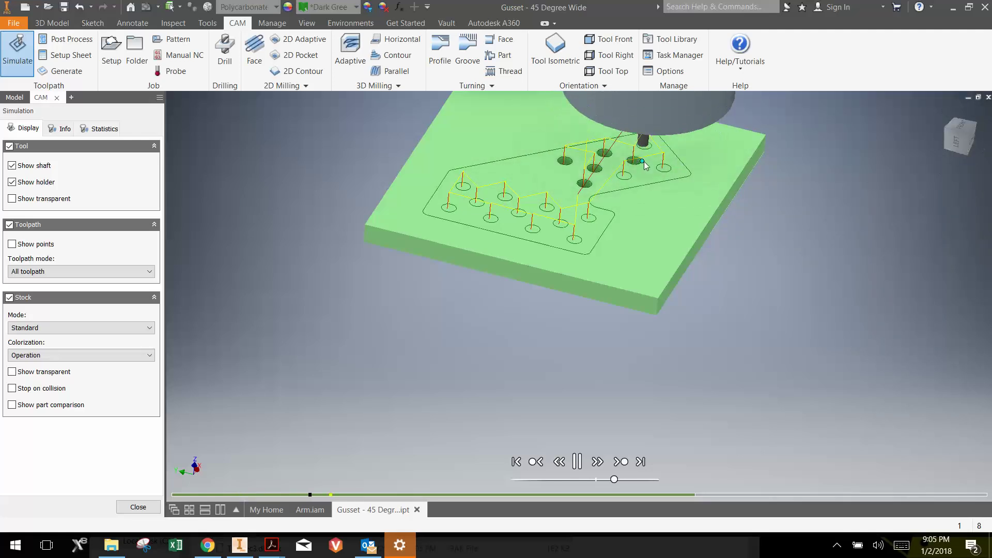
{"action": "scroll", "coordinate": [644, 150], "scroll_direction": "up", "scroll_amount": 5}
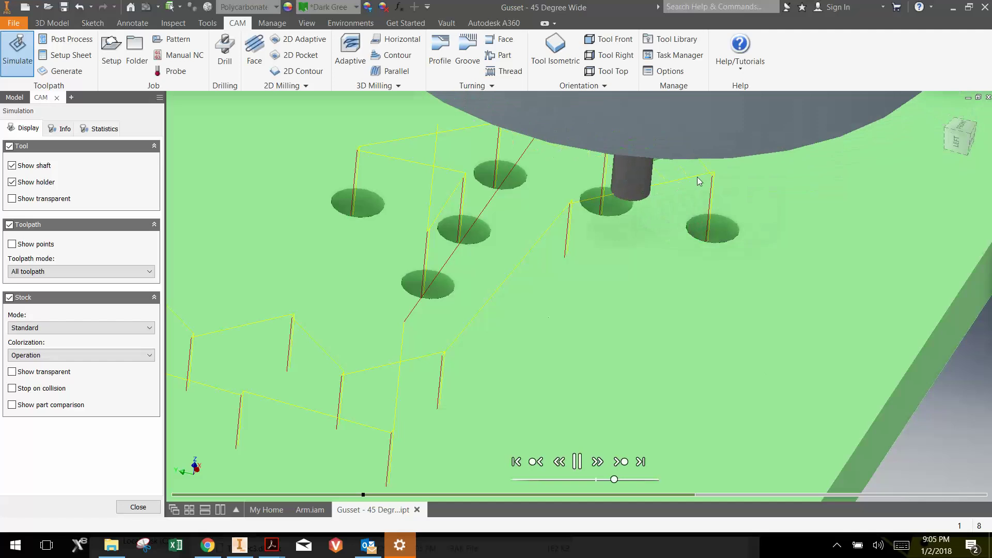
- Zoom out as the simulation grooves the perimeter channel around the gusset
{"action": "scroll", "coordinate": [696, 181], "scroll_direction": "down", "scroll_amount": 2}
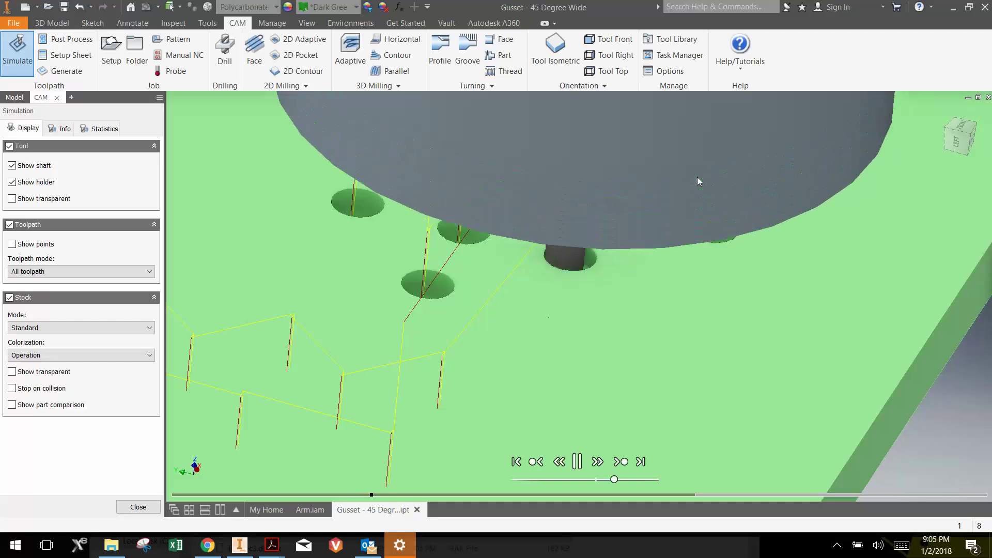
{"action": "scroll", "coordinate": [698, 180], "scroll_direction": "down", "scroll_amount": 4}
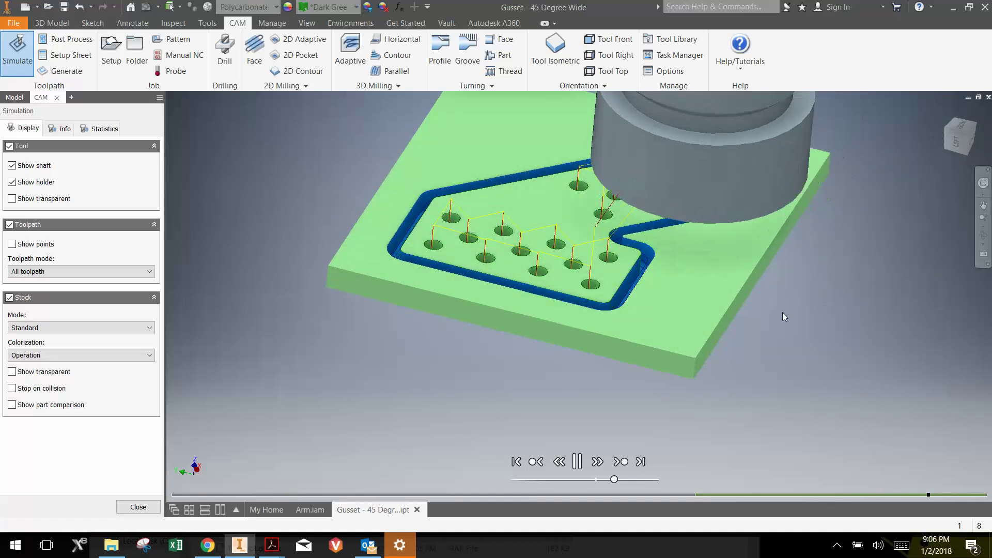
- Orbit and zoom around the finished simulation to inspect the holes and holding tabs
{"action": "key", "text": "F4"}
{"action": "left_click_drag", "start_coordinate": [566, 337], "coordinate": [588, 351]}
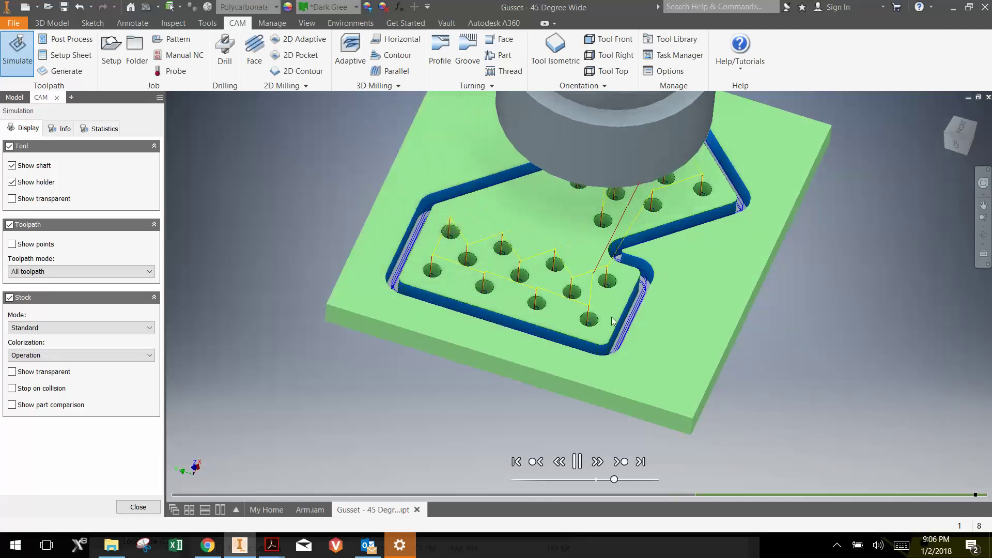
{"action": "key", "text": "F4"}
{"action": "left_click_drag", "start_coordinate": [625, 334], "coordinate": [427, 307]}
{"action": "scroll", "coordinate": [418, 293], "scroll_direction": "up", "scroll_amount": 5}
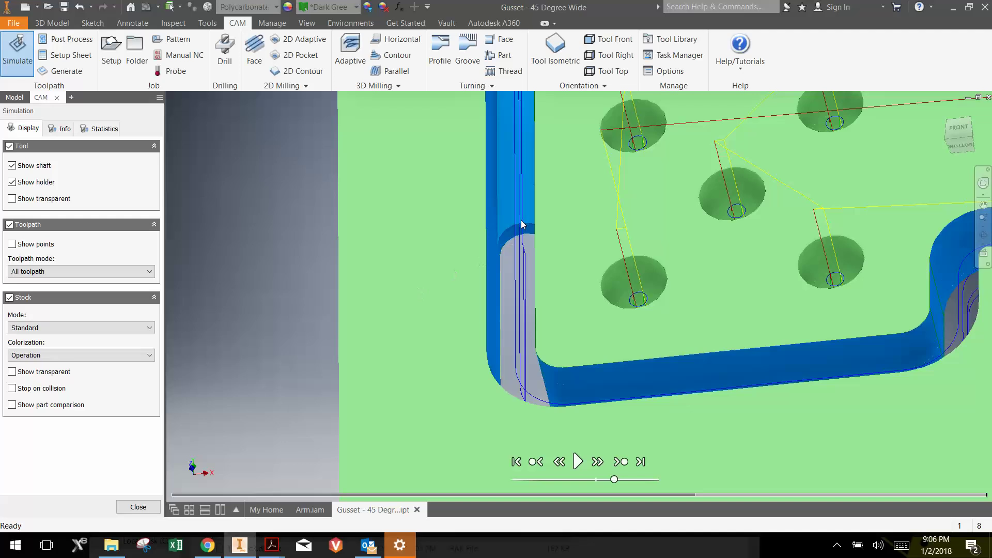
{"action": "scroll", "coordinate": [520, 224], "scroll_direction": "down", "scroll_amount": 5}
{"action": "key", "text": "F4"}
{"action": "left_click_drag", "start_coordinate": [521, 225], "coordinate": [608, 357]}
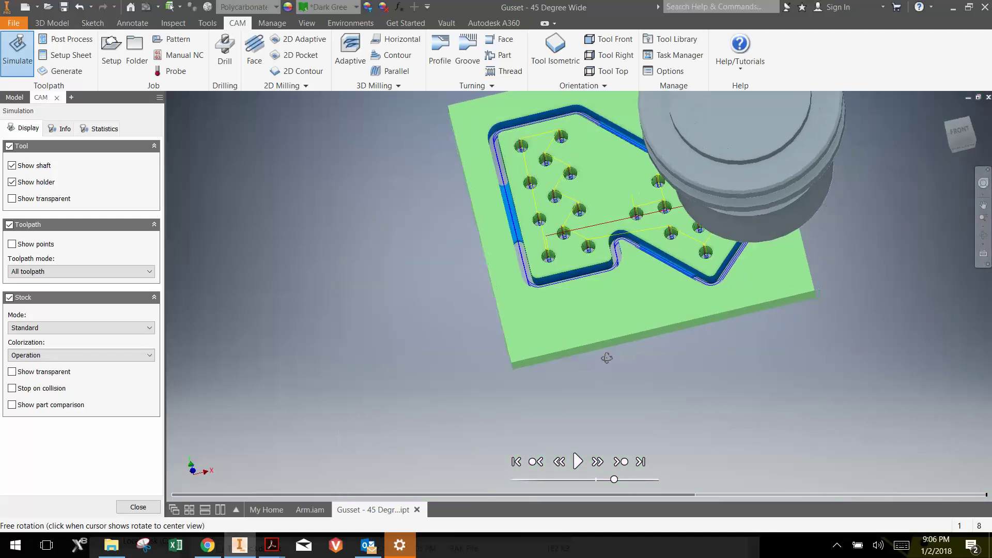